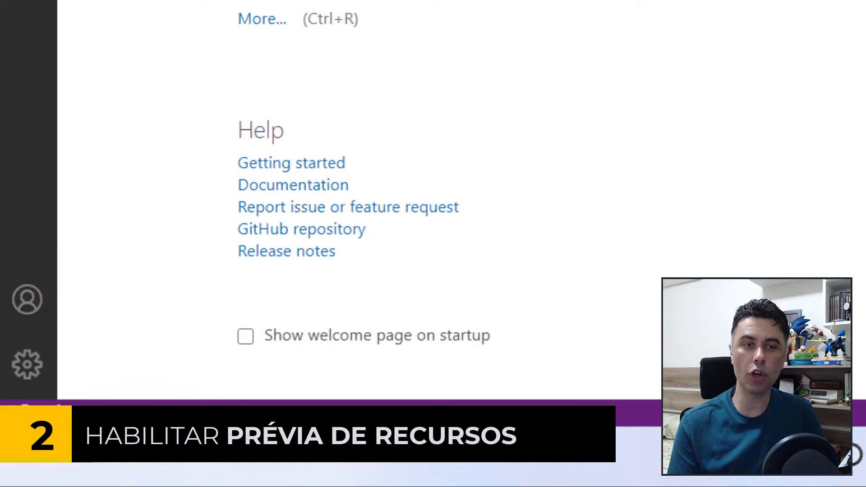
Open the application settings and search them for "preview features".
click(19, 376)
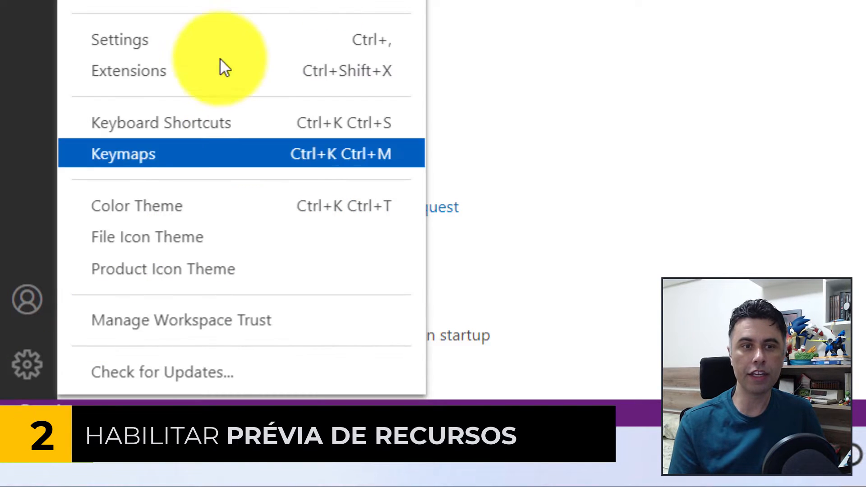
click(195, 47)
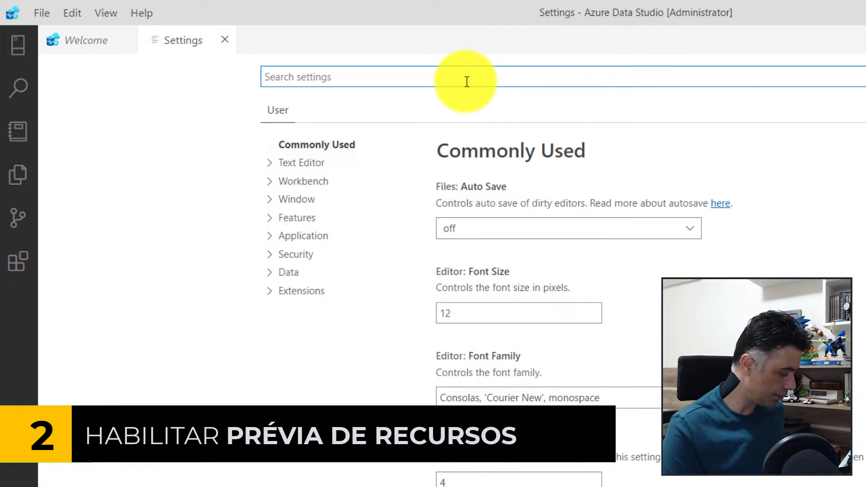
text(preview features)
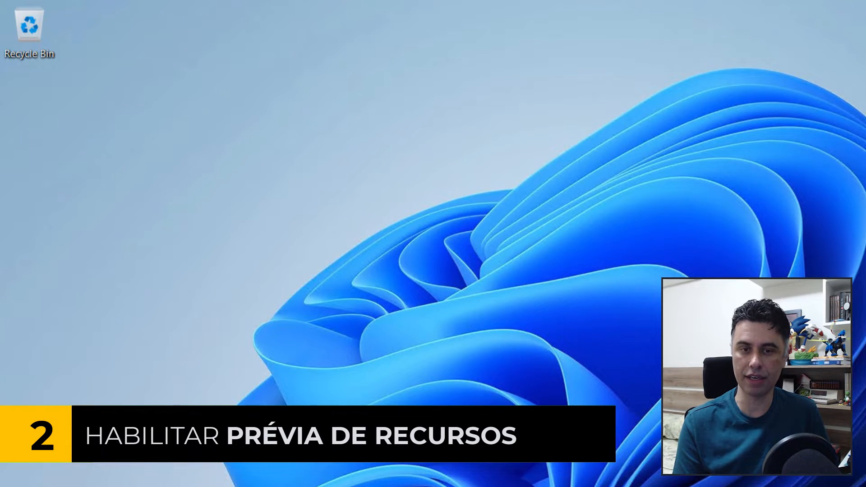
Launch Azure Data Studio from the desktop and install the Admin Pack for SQL Server extension from the marketplace.
key(super)
click(480, 478)
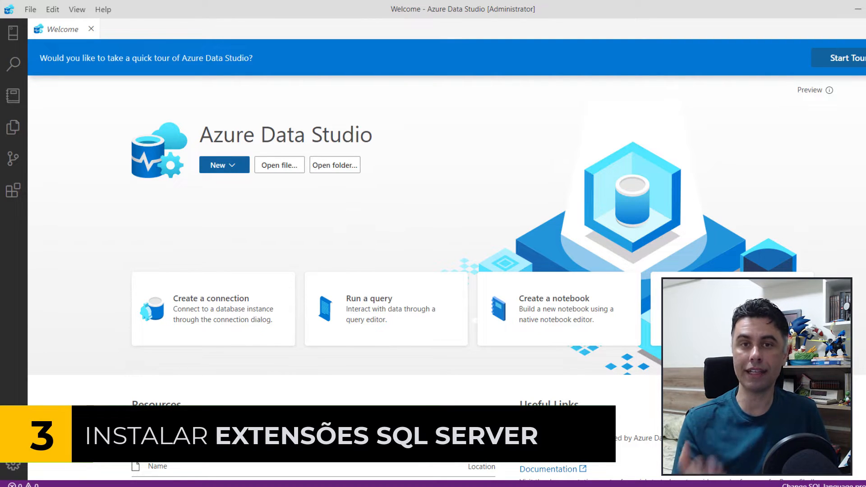
click(14, 199)
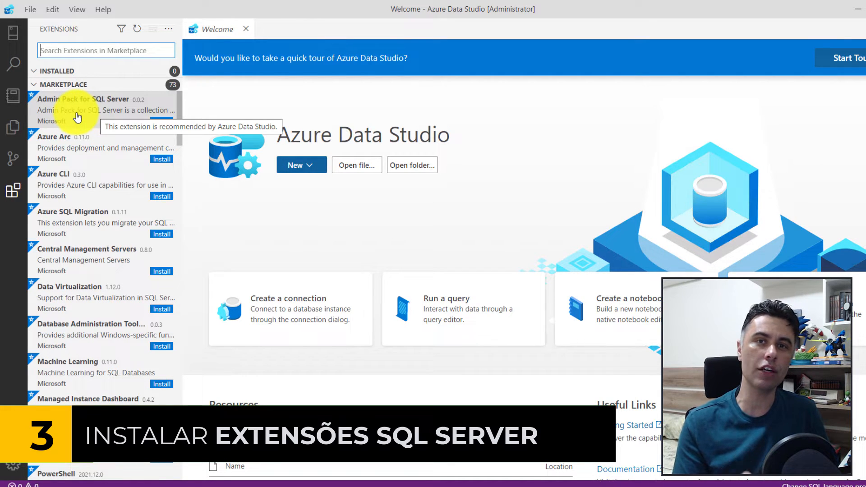
click(77, 118)
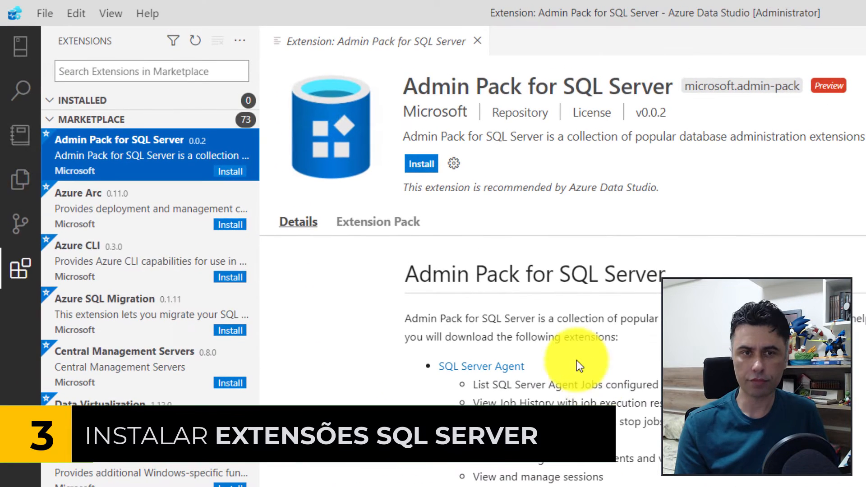
click(230, 172)
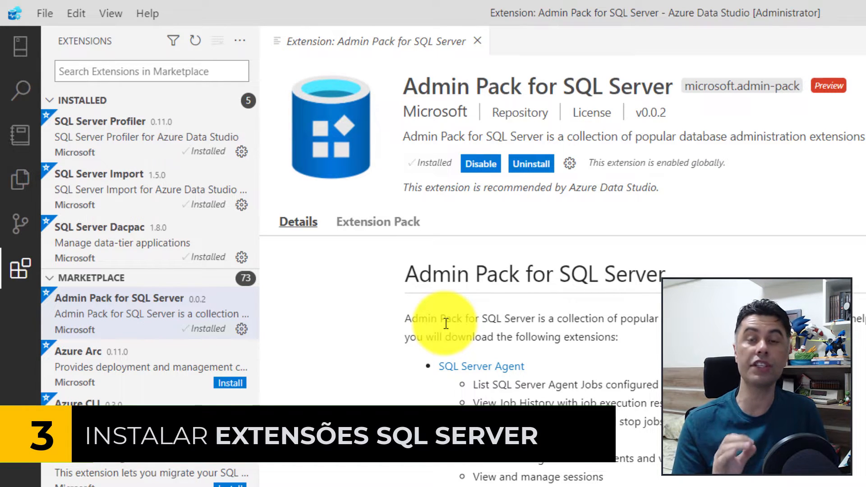
Search the extension marketplace for "project" and install the SQL Database Projects extension.
click(191, 72)
text(project)
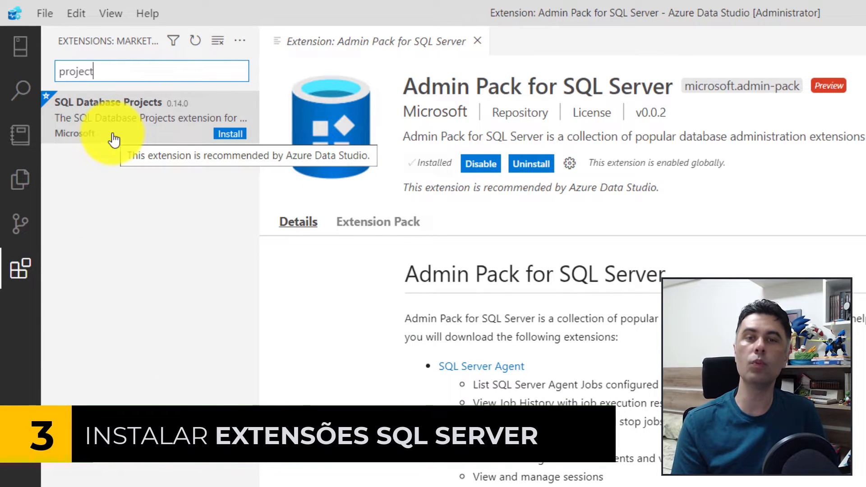
click(113, 140)
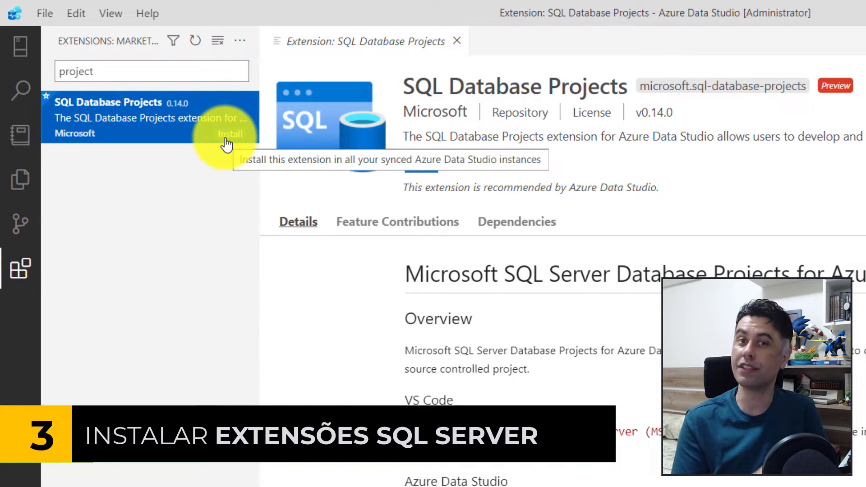
click(229, 134)
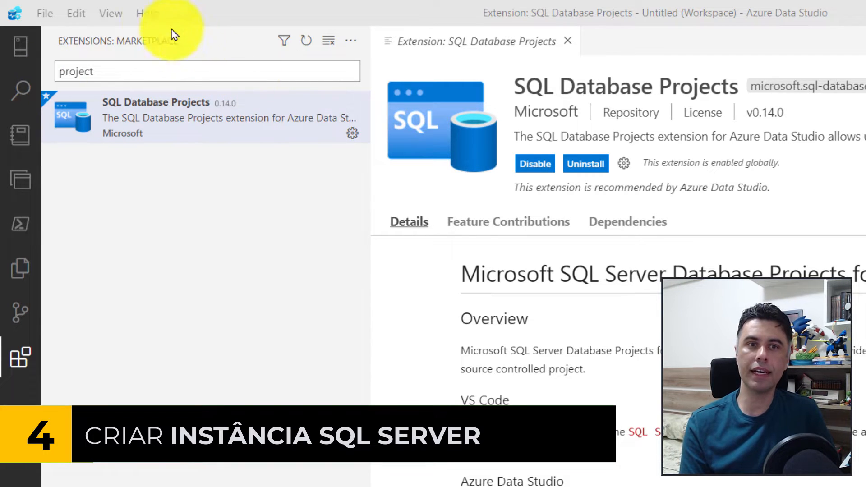
Bring up the Welcome page and collapse the extensions sidebar.
click(145, 18)
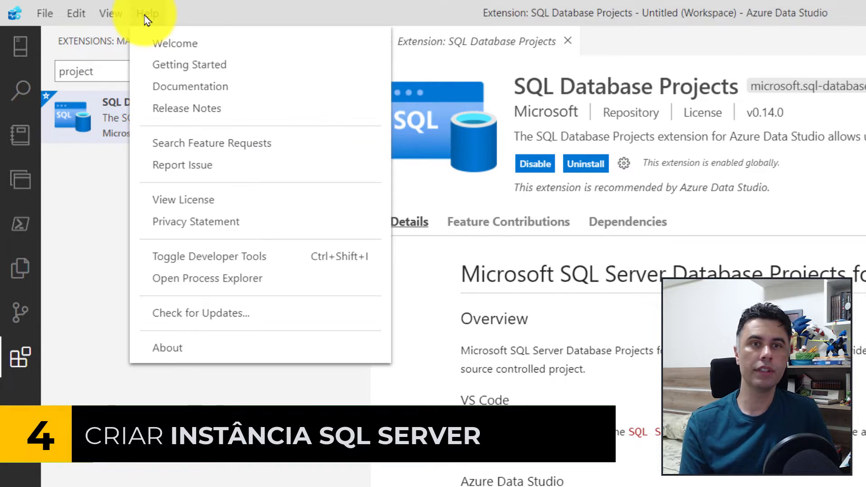
click(249, 44)
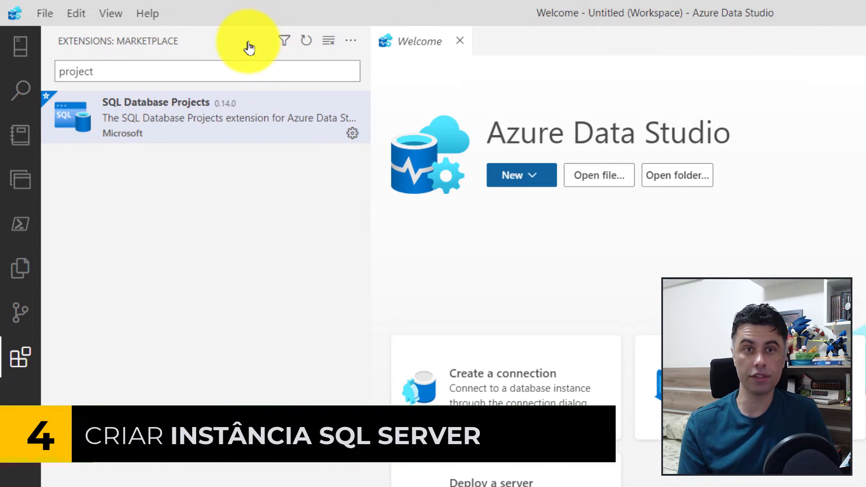
click(20, 358)
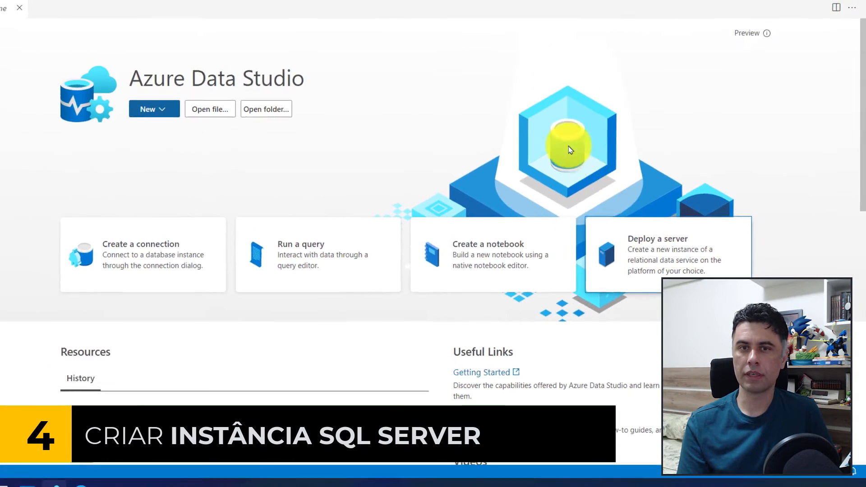
Start a server deployment with SQL Server container image as the deployment type.
click(604, 185)
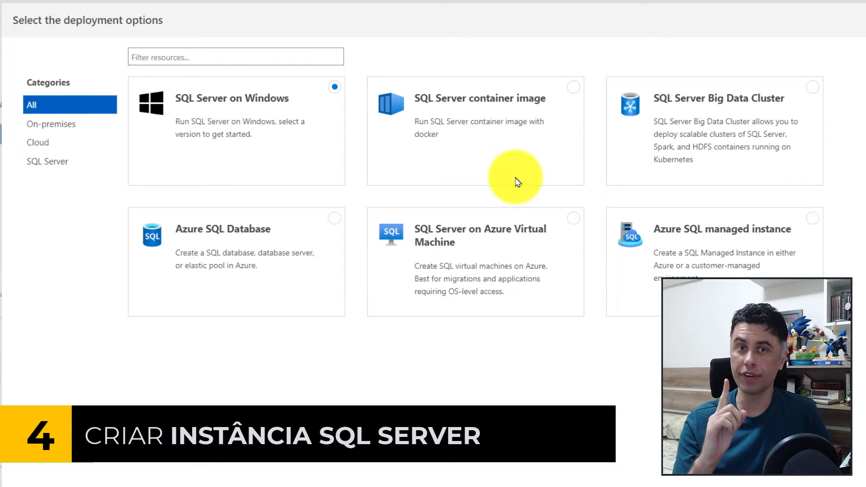
click(573, 89)
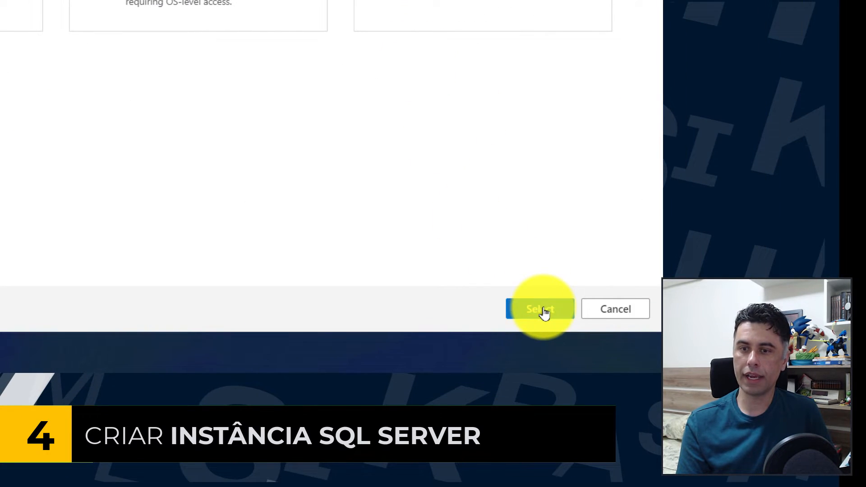
click(543, 312)
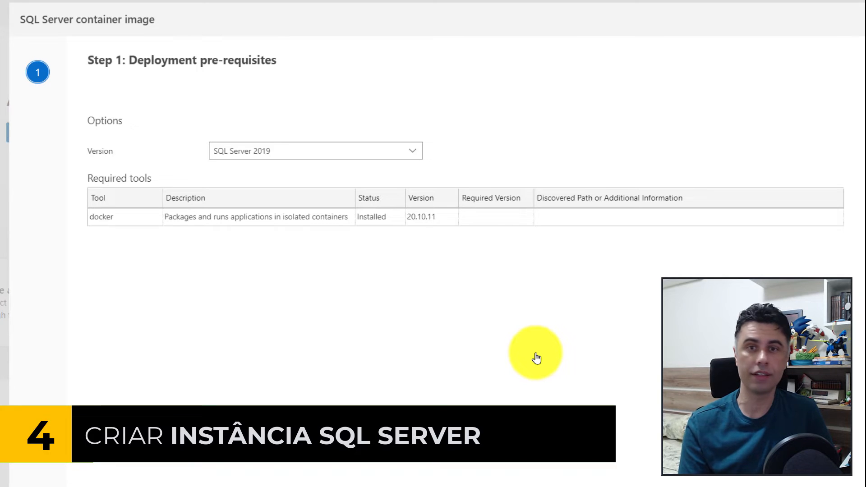
Check the available SQL Server versions and the docker entry among the deployment's required tools.
click(412, 155)
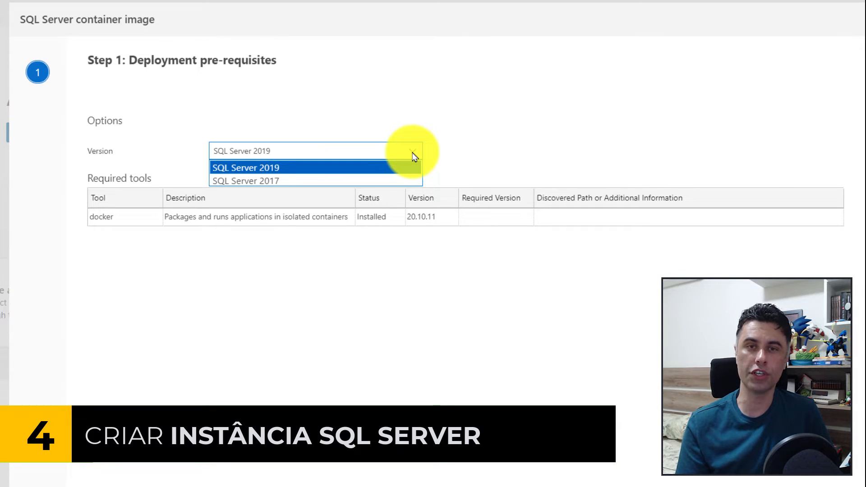
click(77, 232)
click(135, 224)
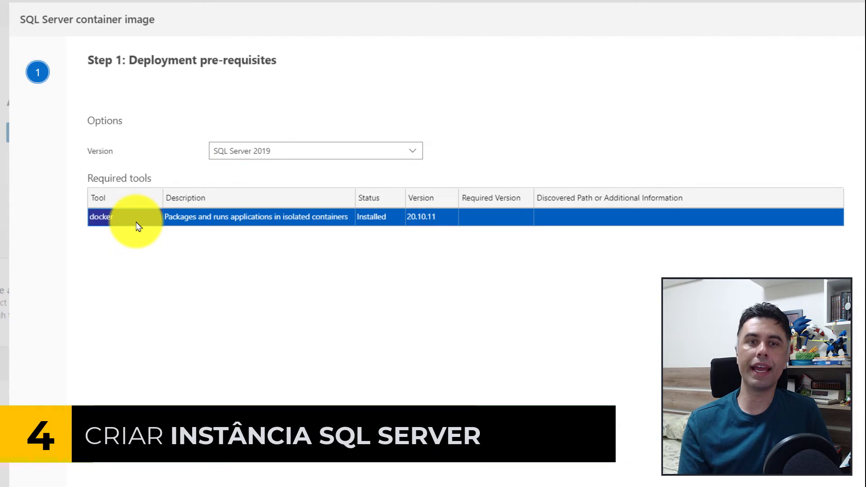
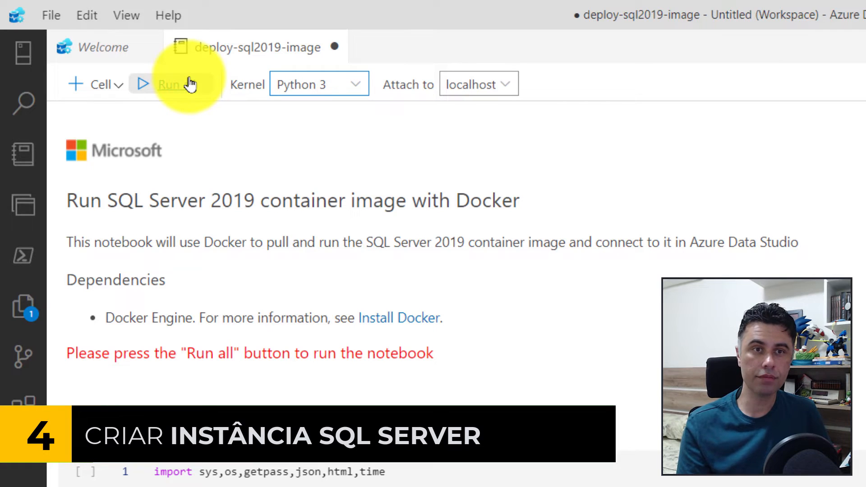
Run all cells of the SQL Server 2019 container notebook and connect to the deployed SQL Server instance.
click(190, 84)
scroll(502, 203, down, 10)
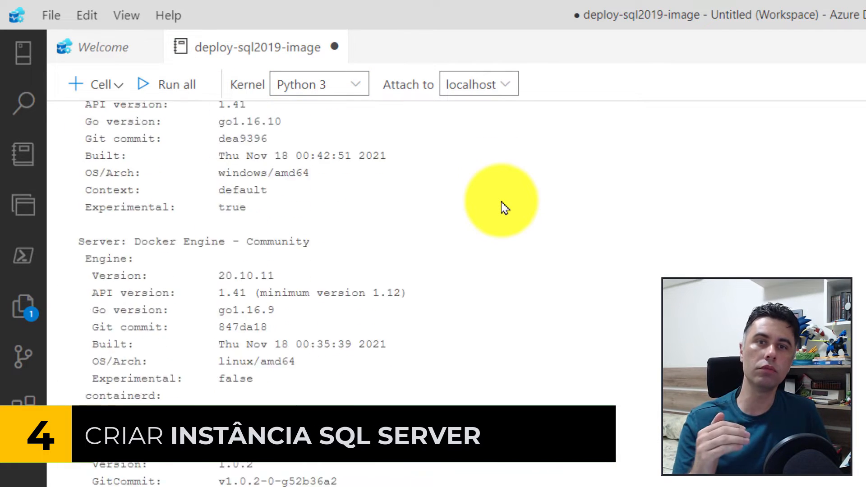
scroll(504, 207, down, 8)
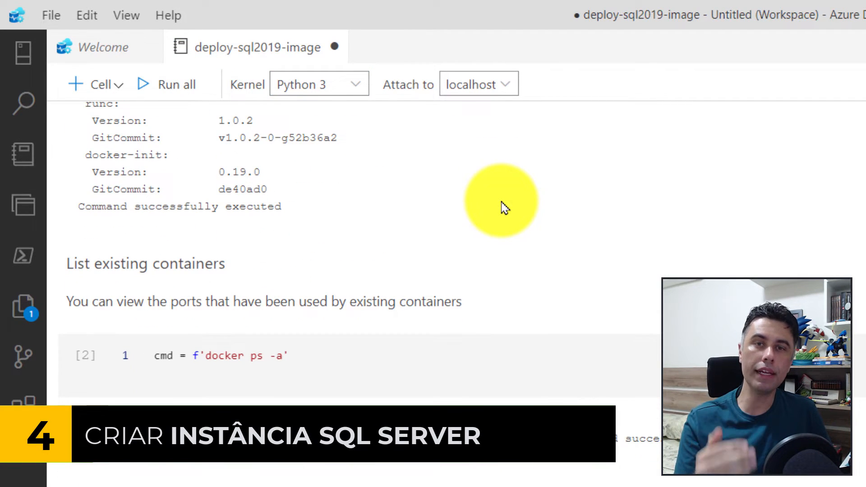
scroll(504, 207, down, 5)
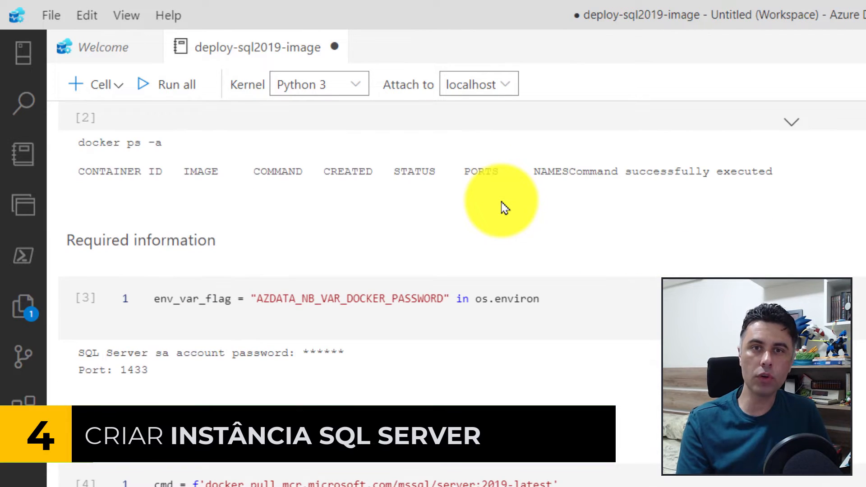
scroll(504, 207, down, 19)
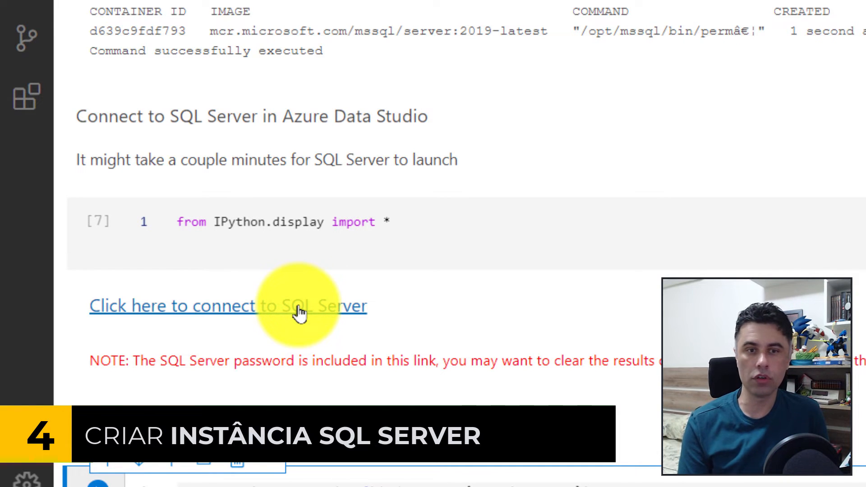
click(308, 308)
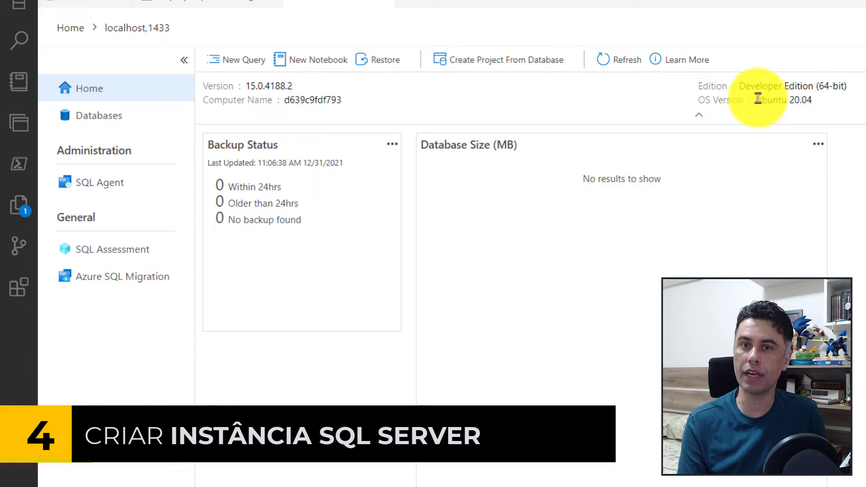
Check the OS version, edition and databases of the localhost,1433 server.
drag(757, 98, 808, 103)
click(820, 117)
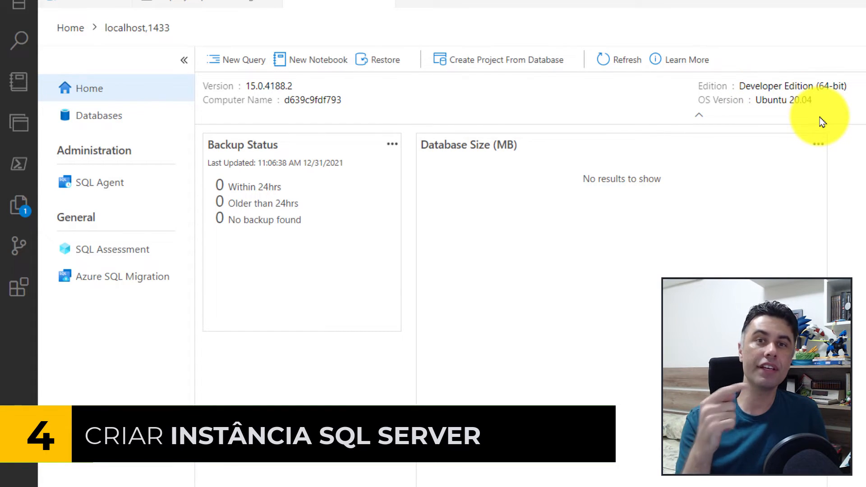
drag(829, 89, 827, 86)
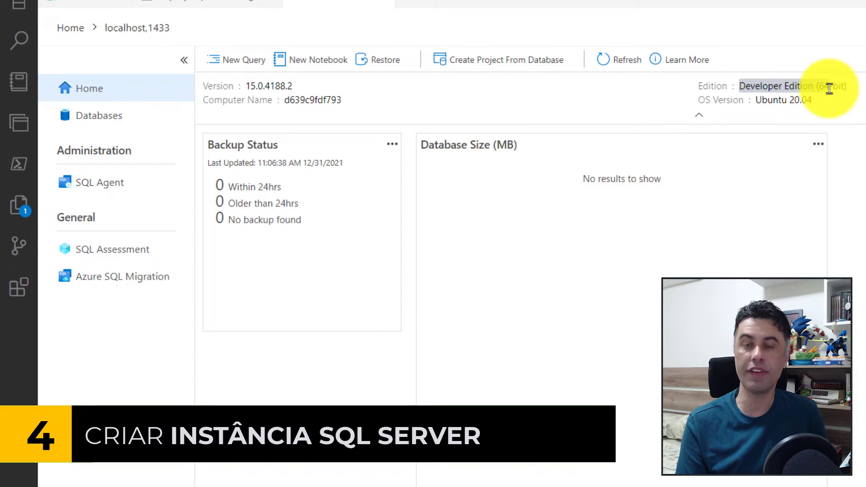
click(115, 119)
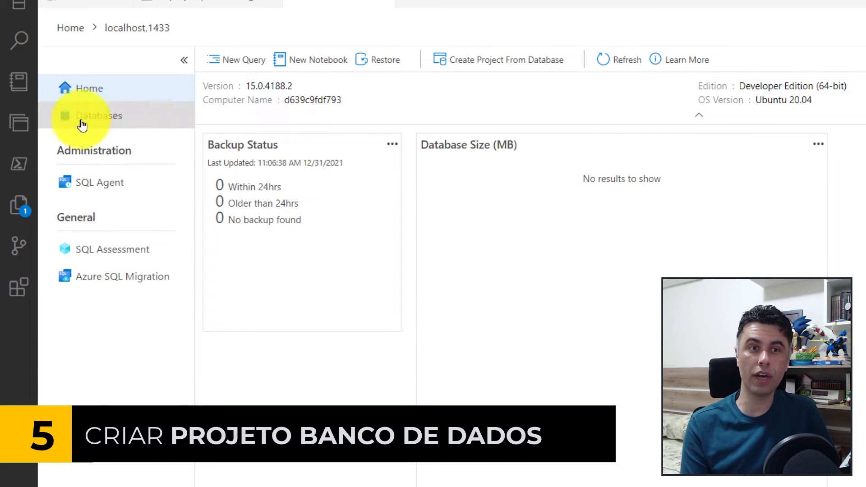
Start a new database project of type SQL Database and name it SANDBOX.
click(16, 134)
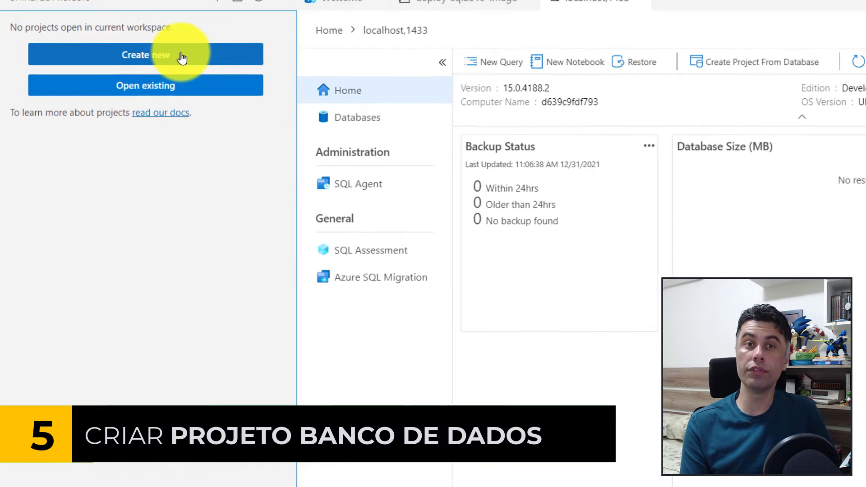
click(181, 58)
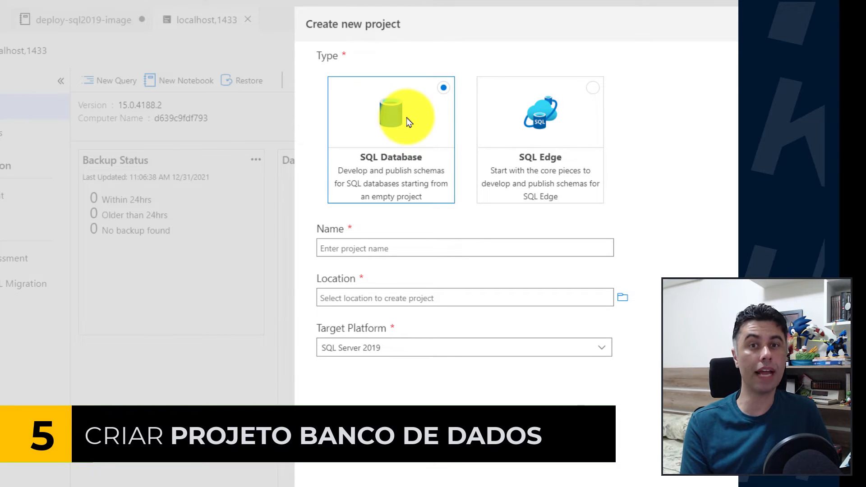
click(387, 252)
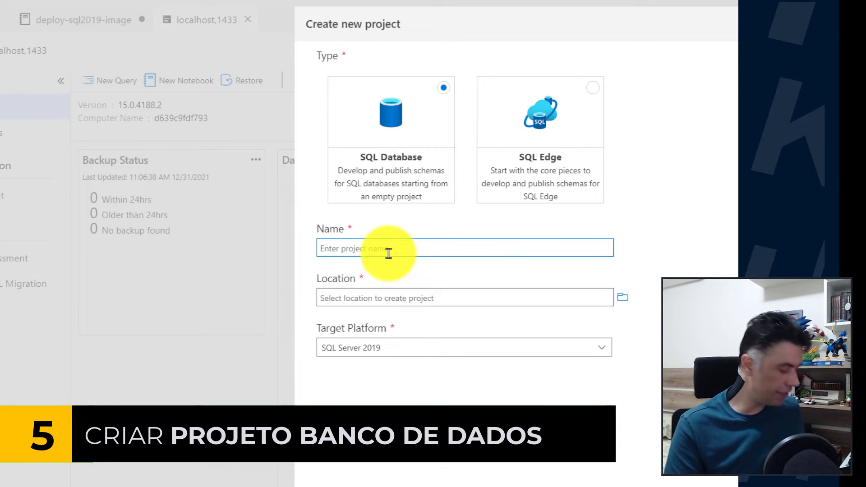
text(SANDBOX)
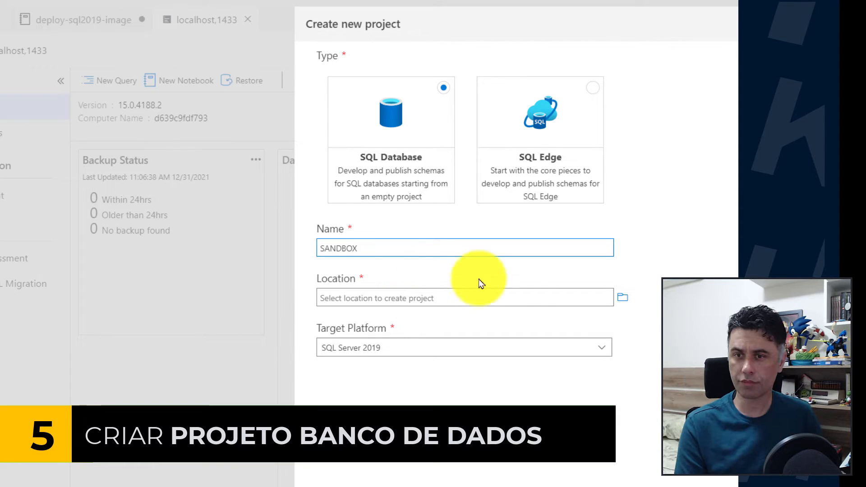
Create the project in d:\Database\ensino-superior with SQL Server 2019 as its target platform.
click(623, 297)
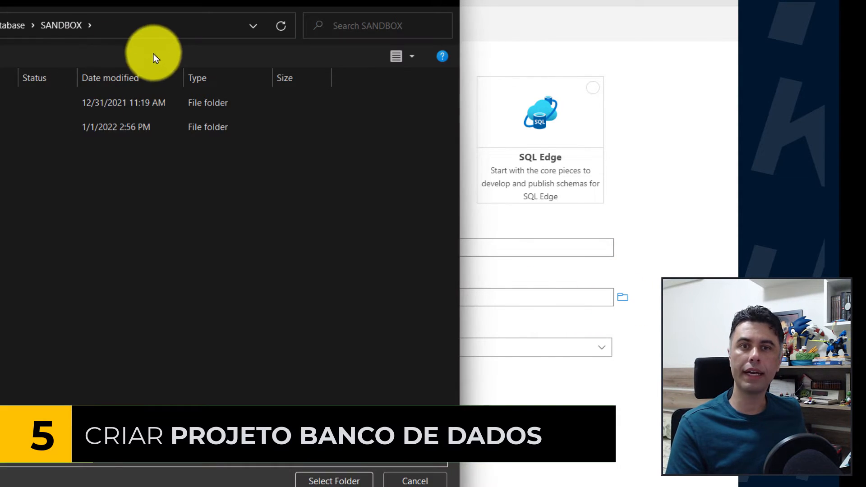
click(135, 30)
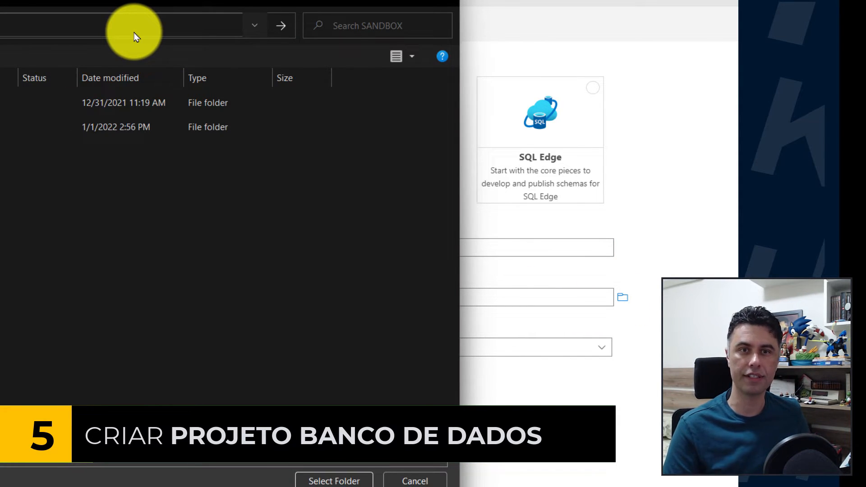
key(Return)
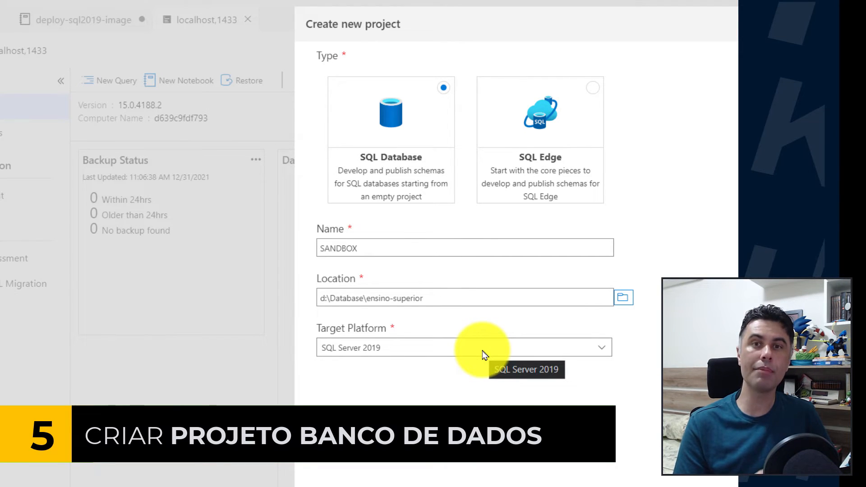
click(484, 354)
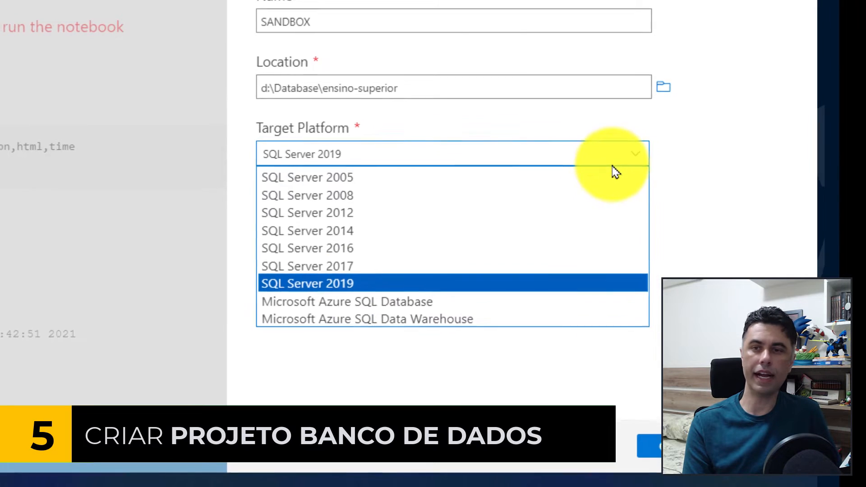
click(676, 168)
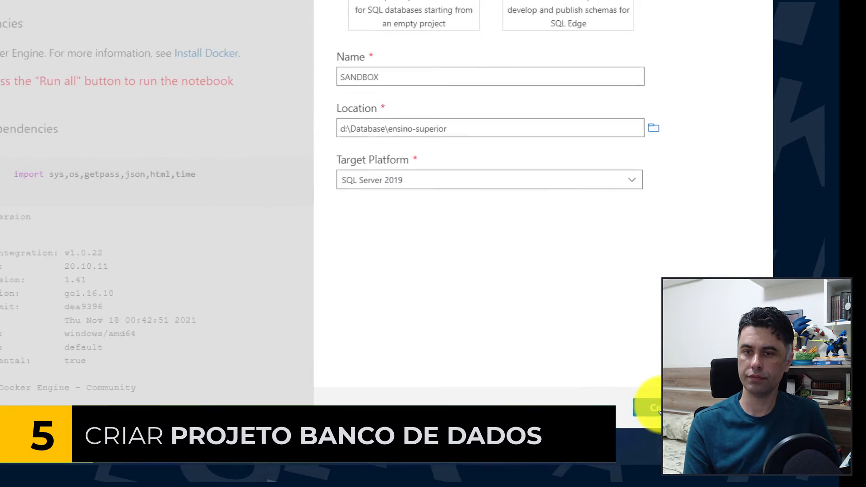
click(536, 343)
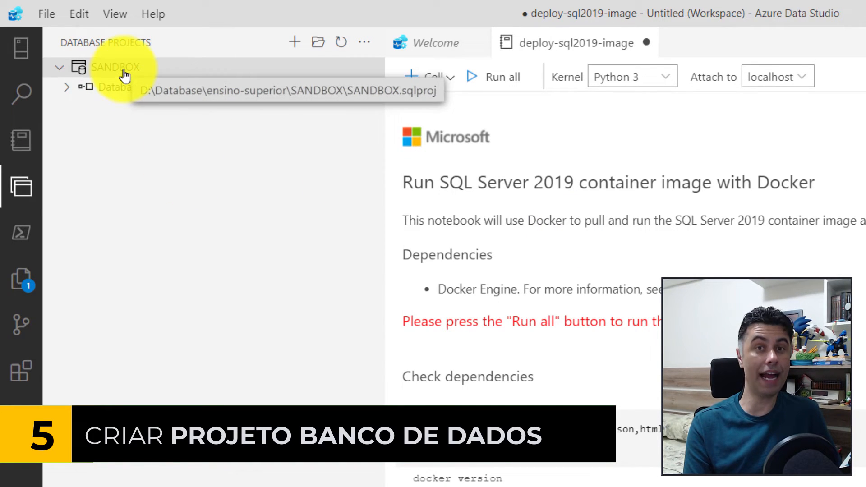
Close the deployment notebook, then build the SANDBOX project from its management page and check the exit code.
click(645, 43)
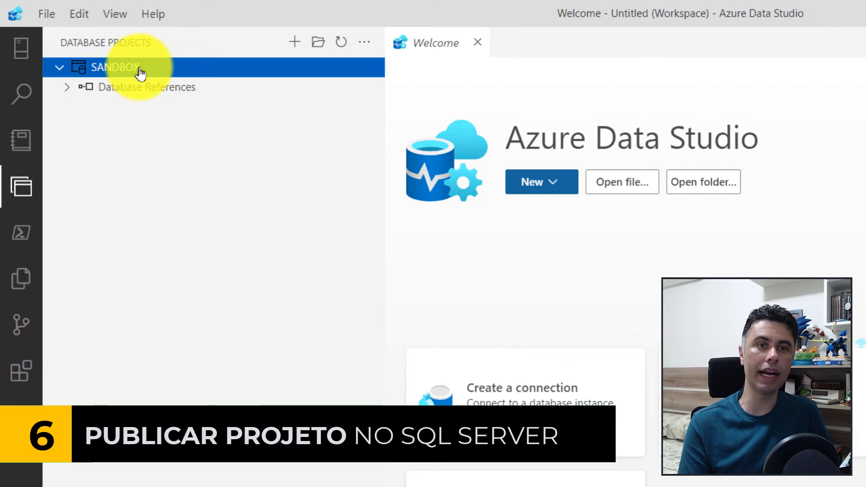
right_click(140, 73)
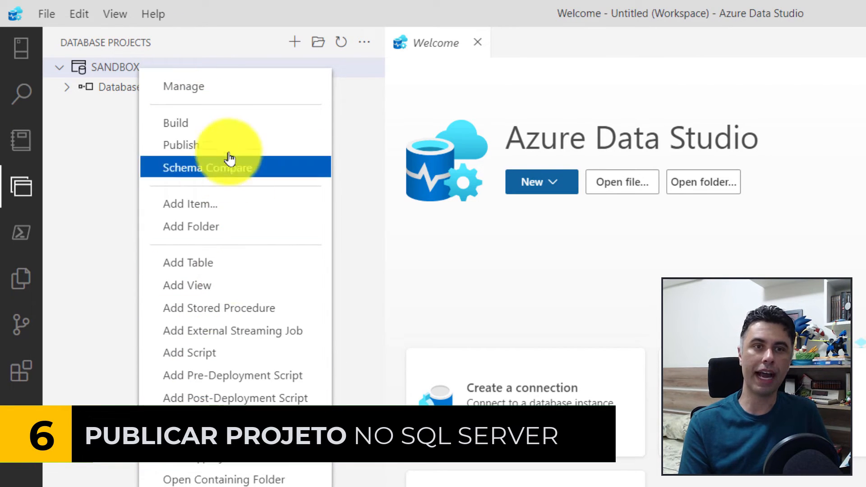
click(228, 99)
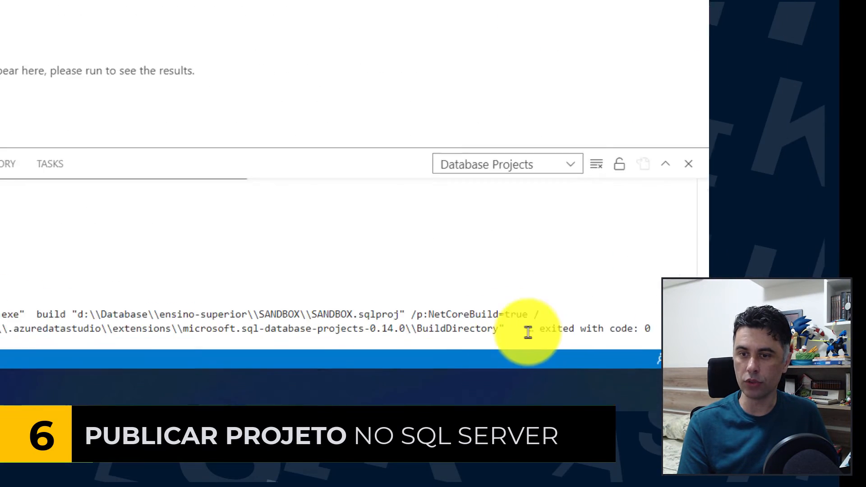
drag(538, 329, 651, 328)
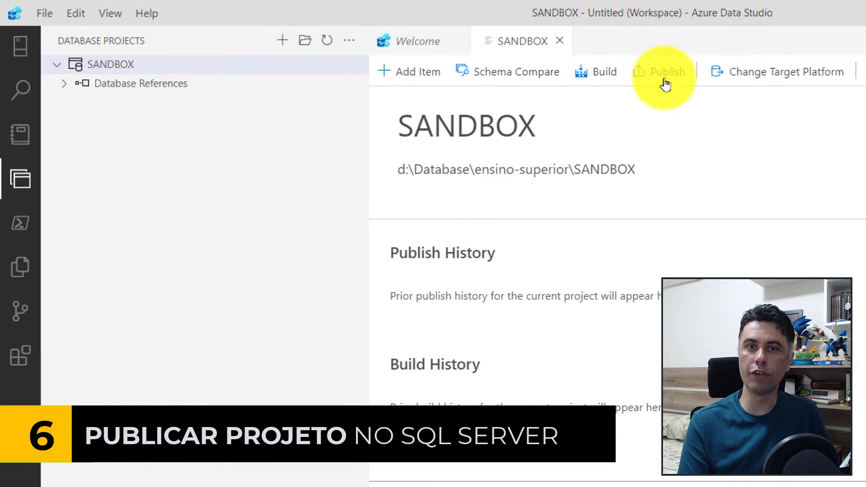
Start publishing the SANDBOX project, look at the new container server options, and choose Publish to existing server.
click(666, 84)
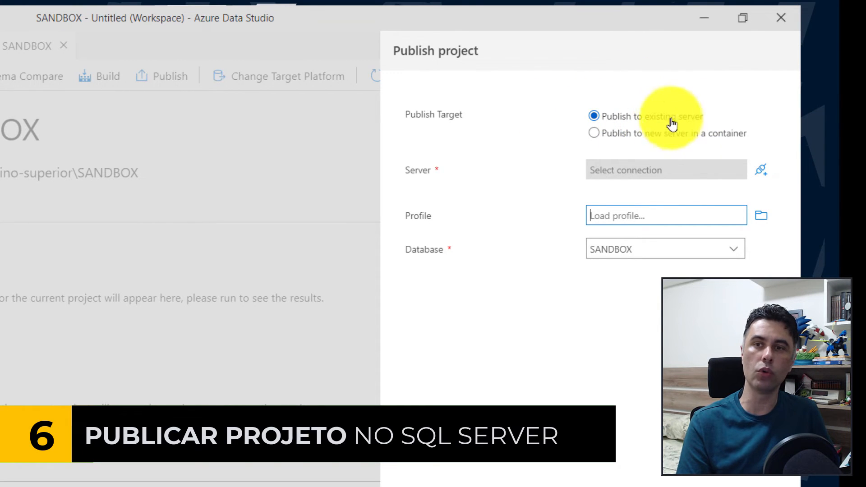
click(594, 133)
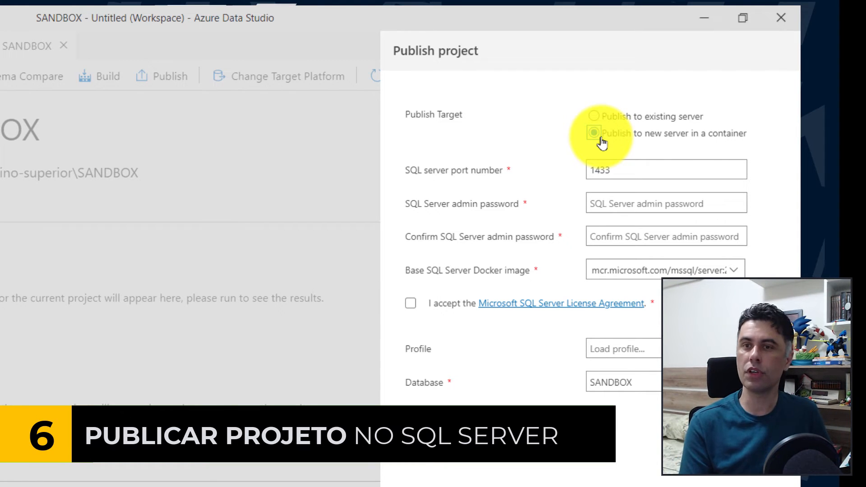
click(601, 118)
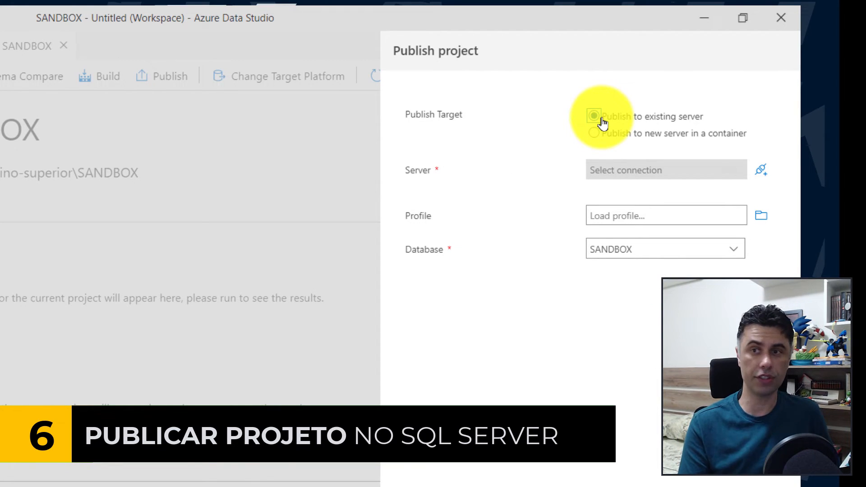
Select the recent localhost,1433 connection as the publish server and publish the project to the SANDBOX database.
click(764, 173)
click(504, 151)
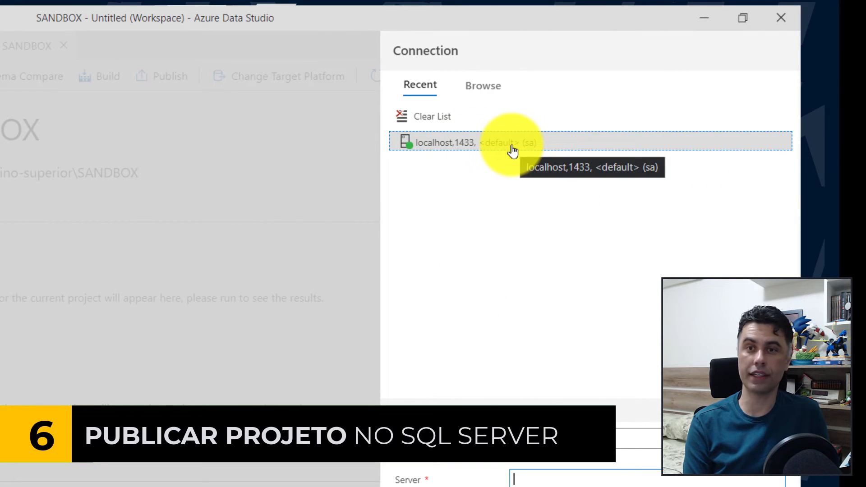
click(522, 120)
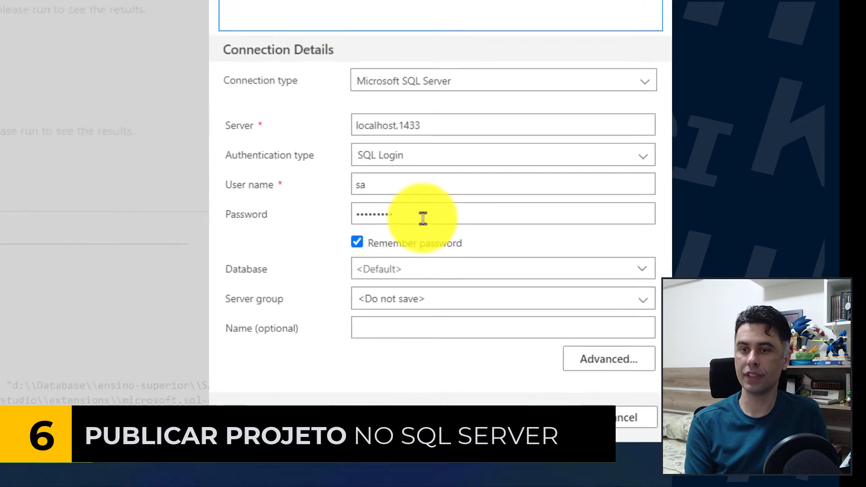
click(494, 384)
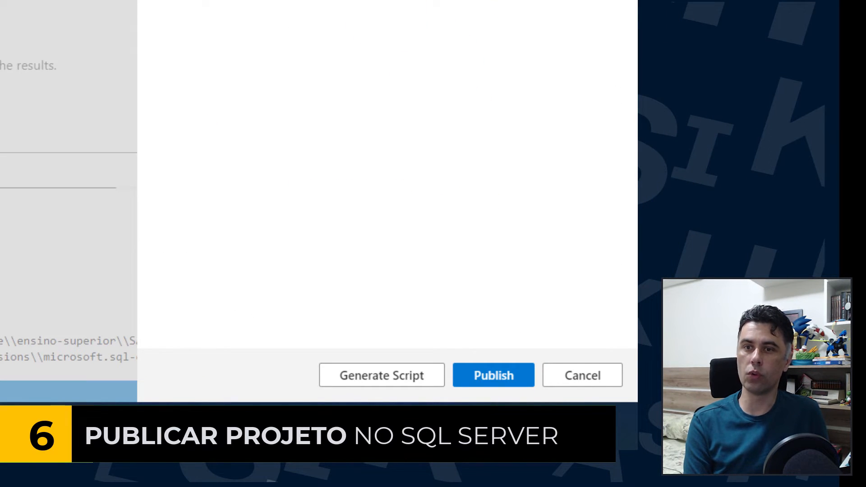
click(493, 374)
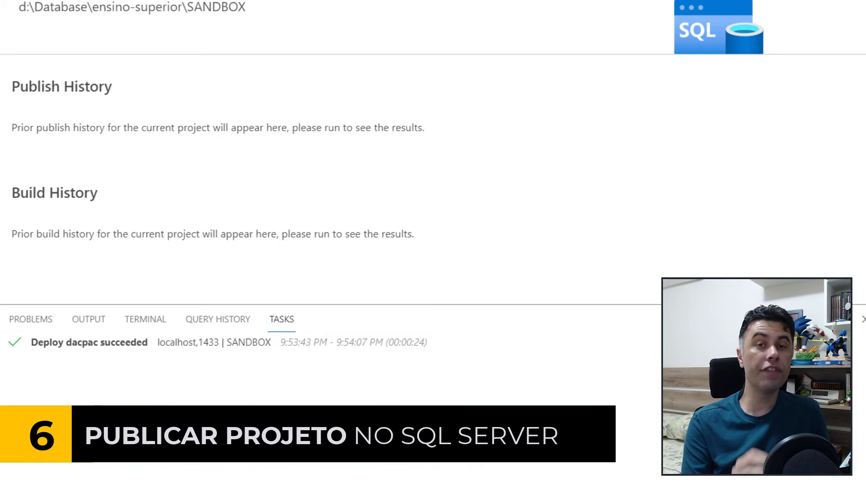
Expand the databases of the localhost,1433 server and inspect the folders of the SANDBOX database.
click(18, 52)
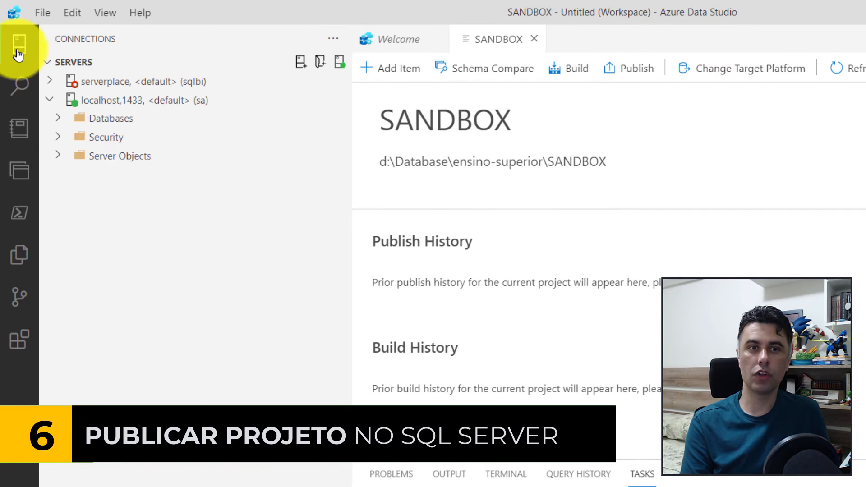
click(170, 105)
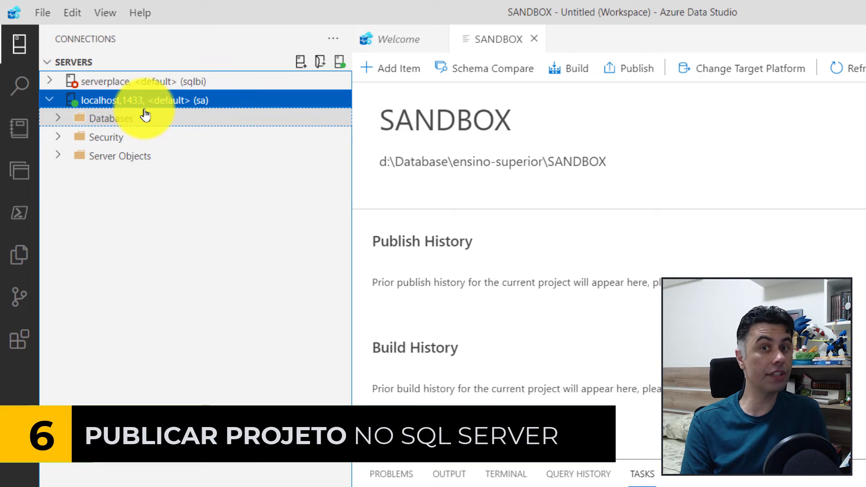
click(59, 119)
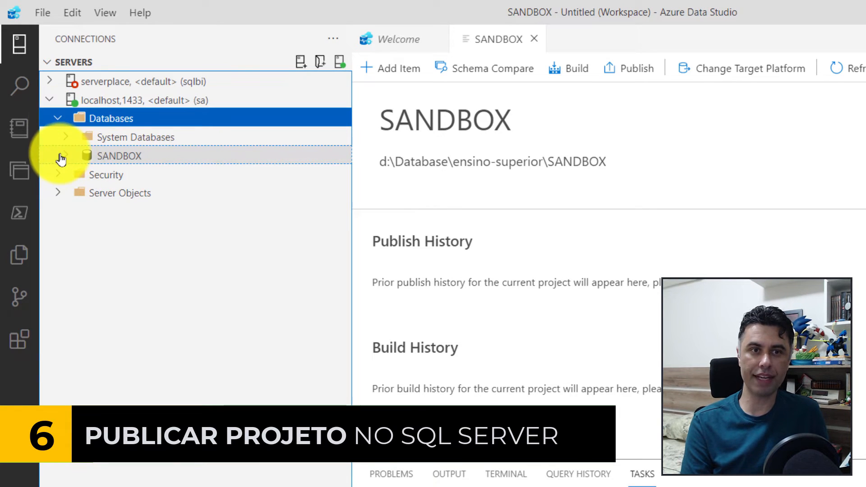
click(62, 157)
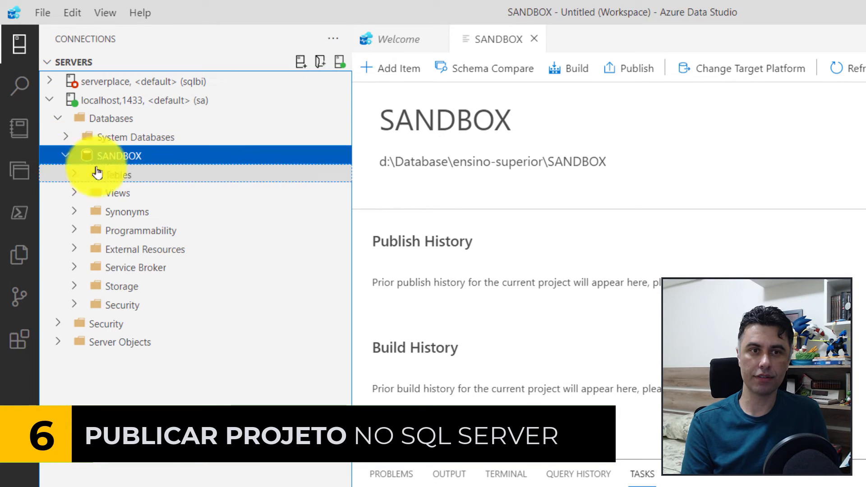
click(72, 185)
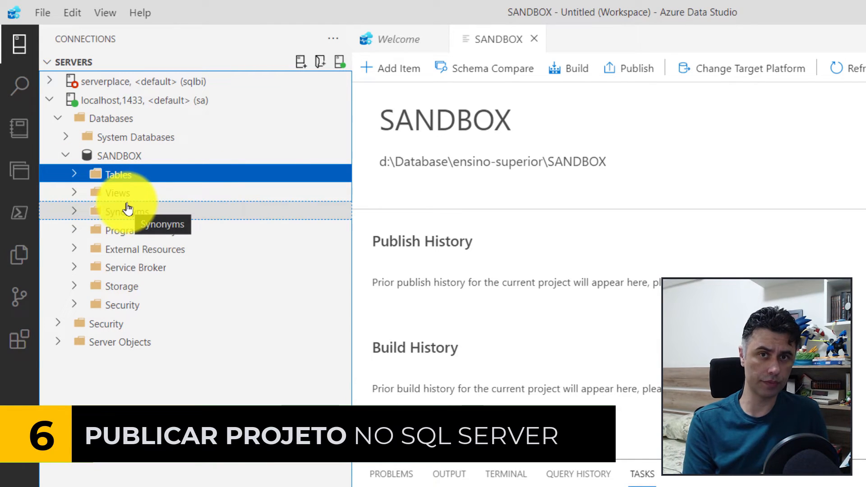
Start the Import wizard from the SANDBOX database and set SANDBOX as the database the table is created in.
right_click(127, 159)
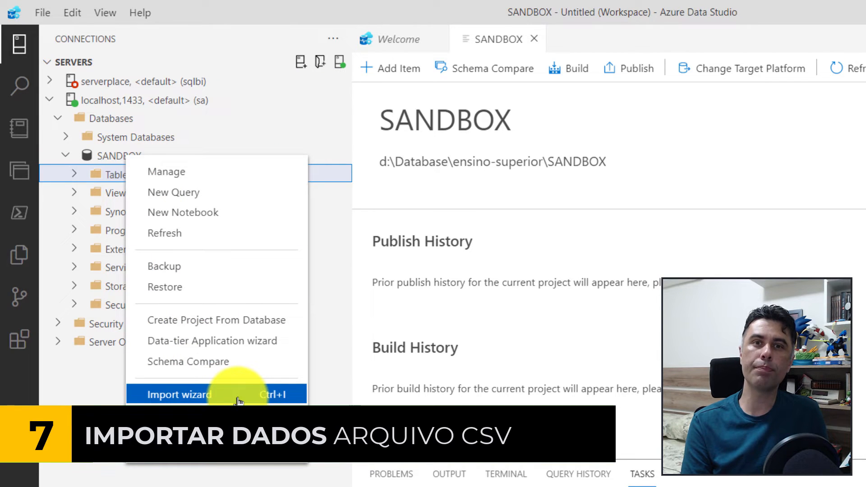
click(334, 388)
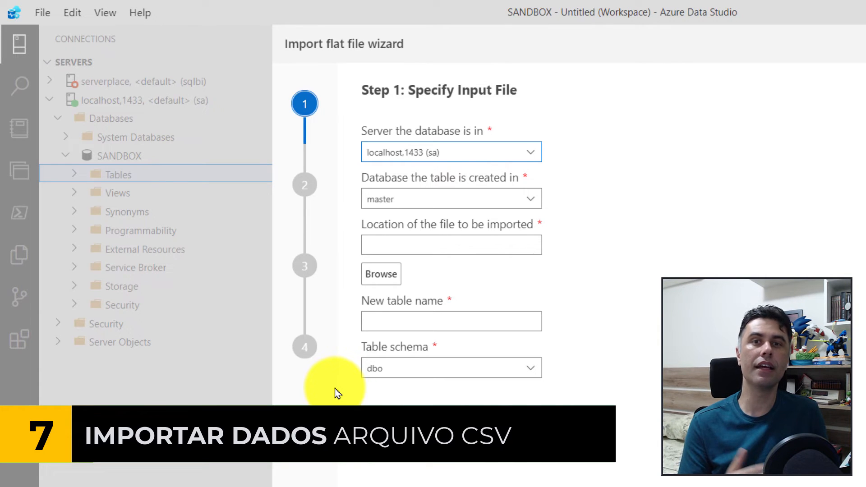
click(532, 198)
click(433, 231)
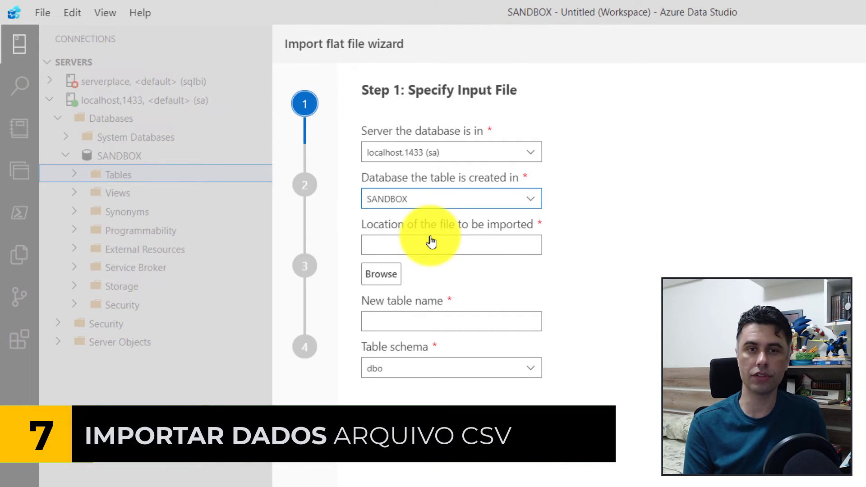
Select the SUP_IES_2019 CSV from the 2019 dados folder as the import file, and check the new table name and schema options.
click(430, 237)
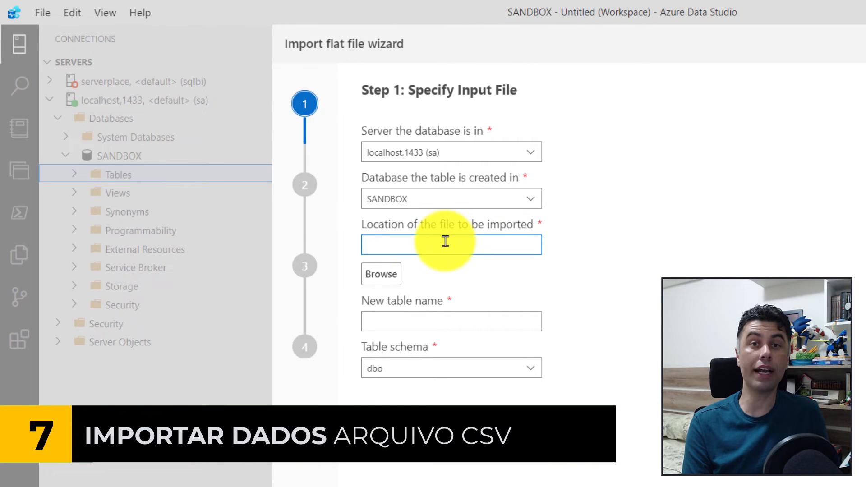
click(385, 278)
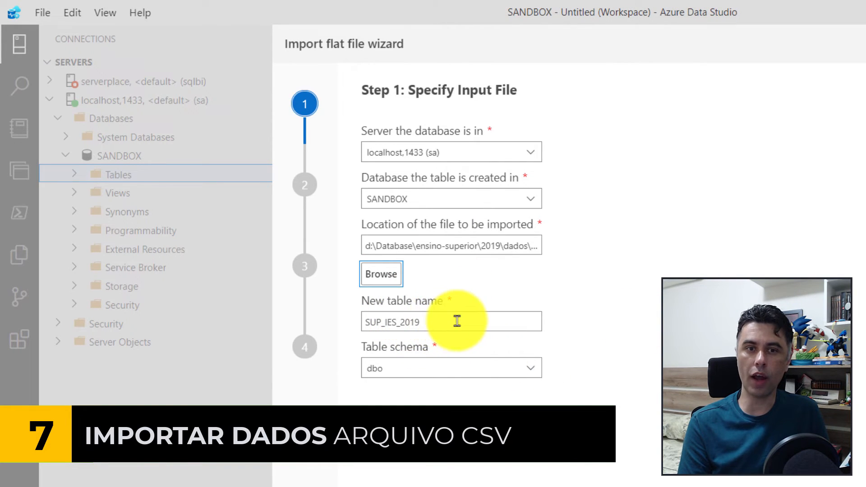
drag(457, 321, 322, 320)
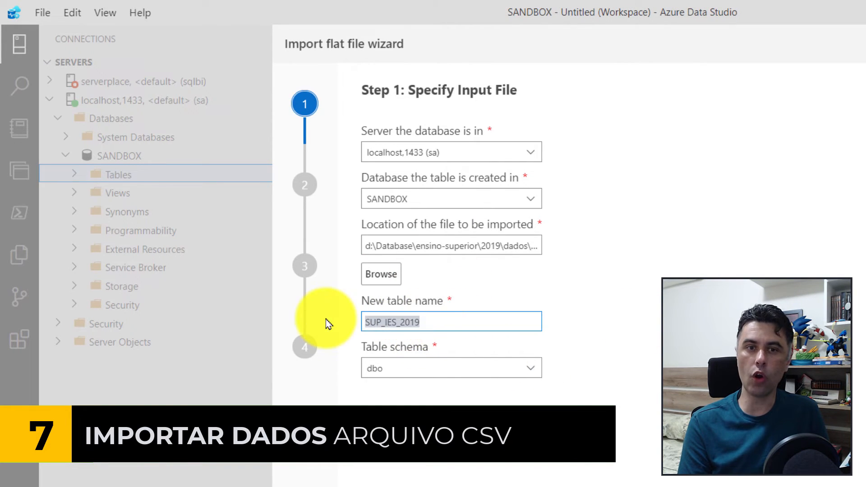
click(528, 367)
click(533, 366)
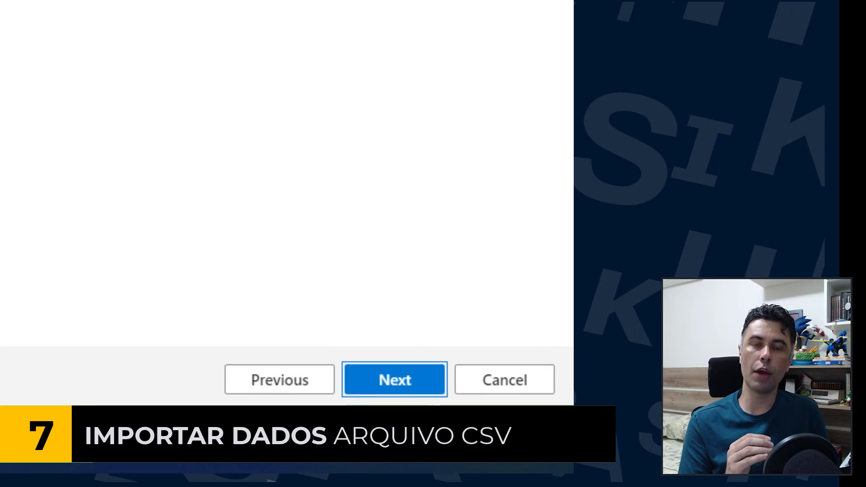
Preview the file's data, check the institution names in the NO_IES column, and return to the input file settings.
click(388, 381)
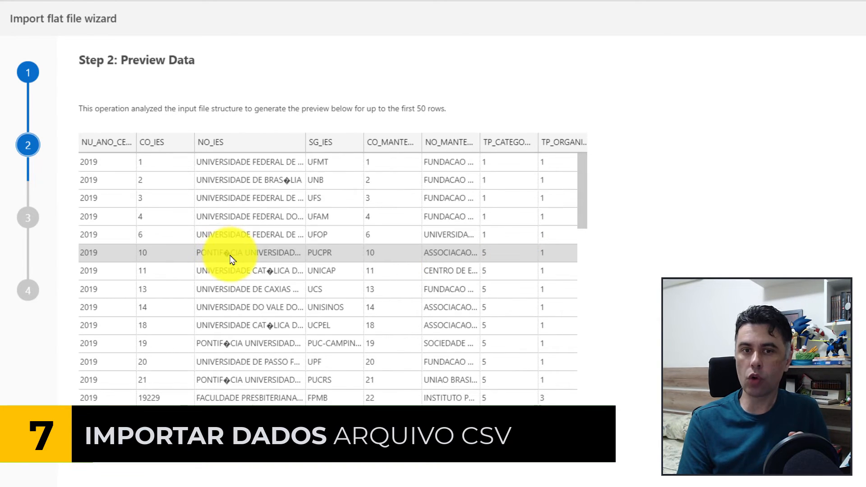
click(230, 256)
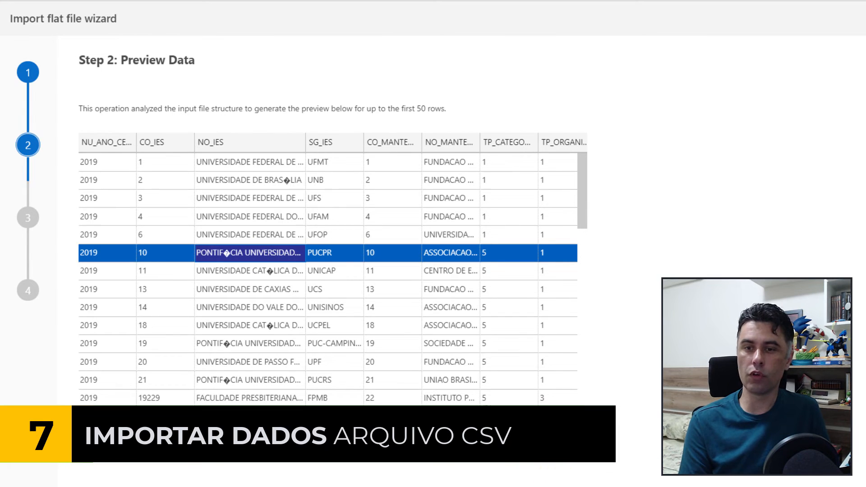
click(703, 461)
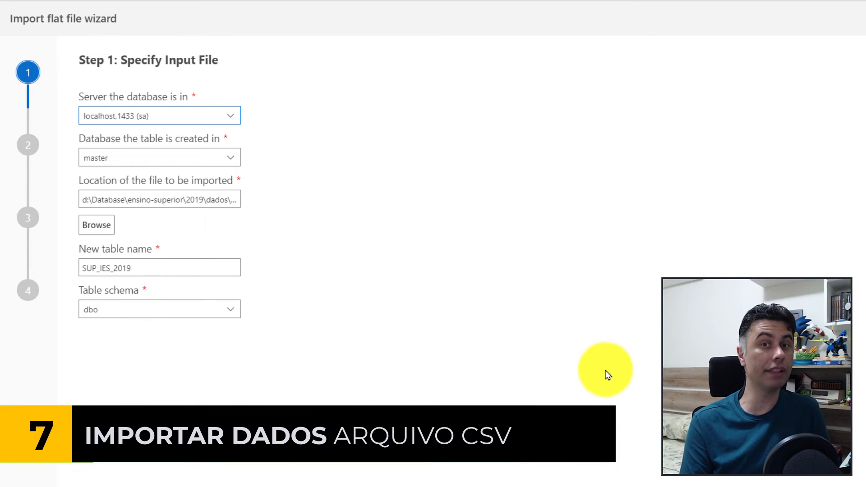
Set the target database to SANDBOX, select SUP_IES_2019-UTF8.CSV as the import file, and check the accented names in its data preview.
click(233, 158)
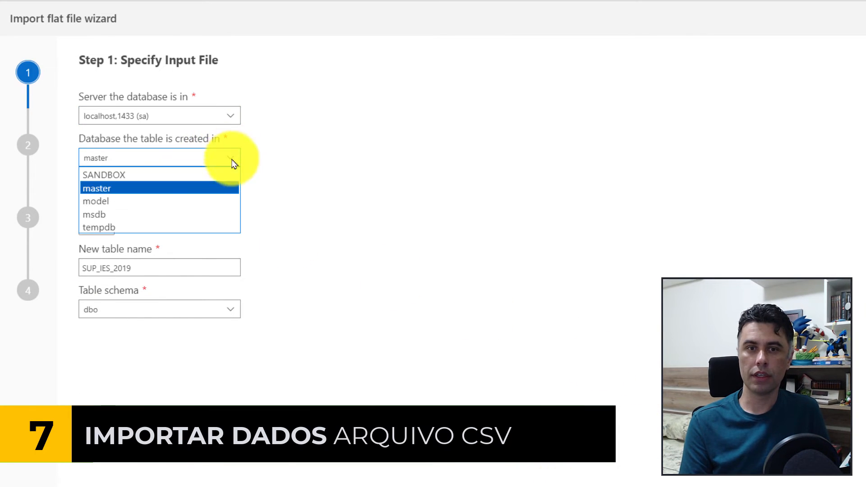
click(130, 178)
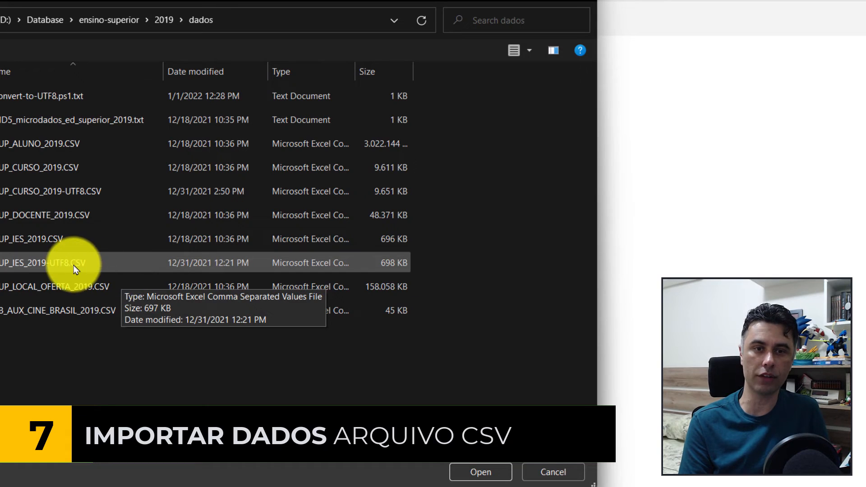
click(116, 264)
click(480, 472)
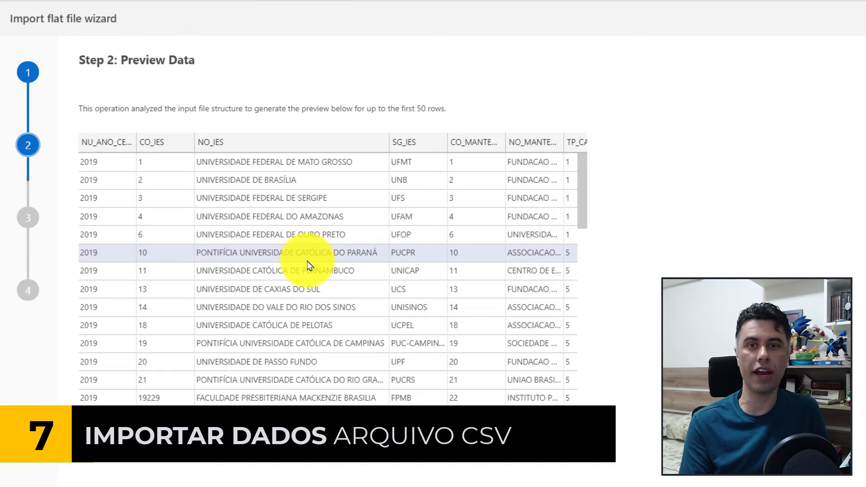
click(283, 187)
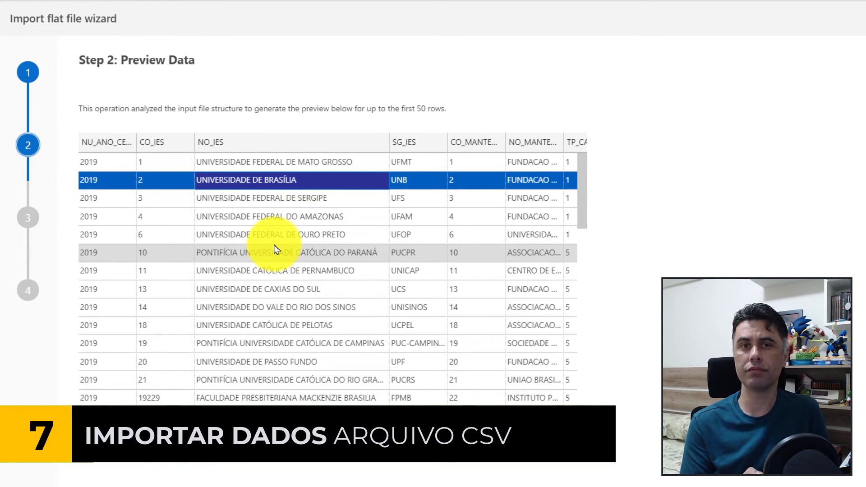
Continue to the Modify Columns step and review the data types and null settings proposed for all columns.
click(740, 485)
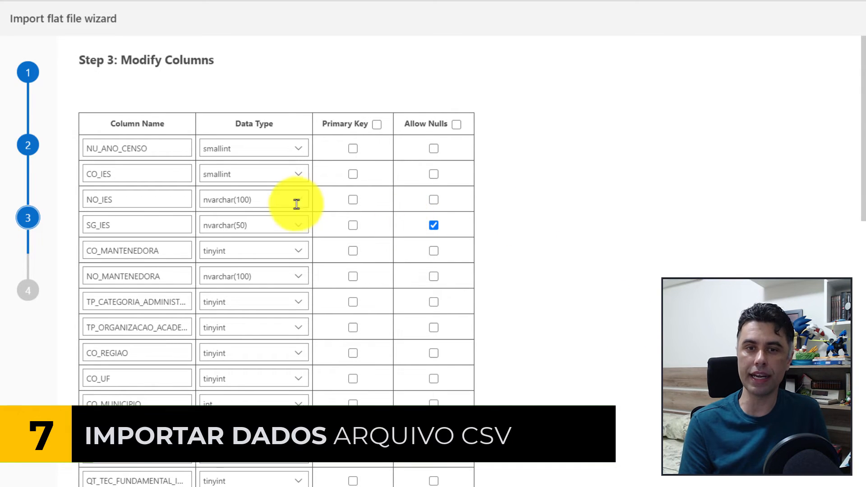
scroll(323, 240, down, 1)
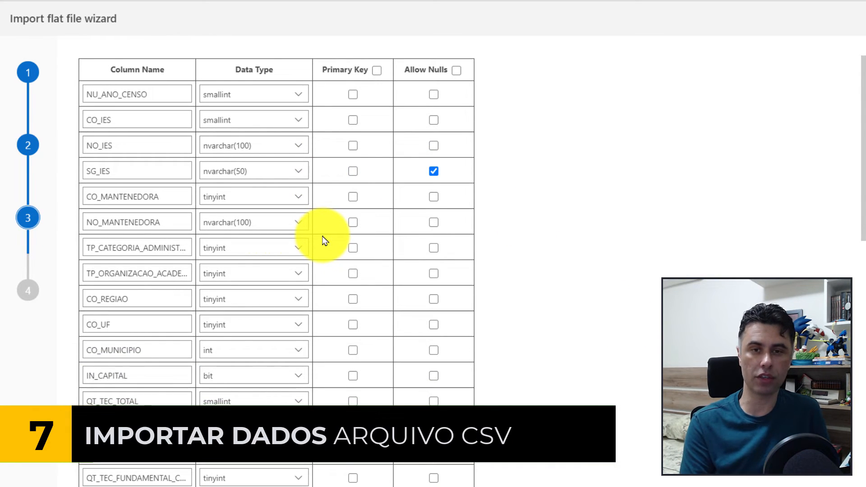
scroll(323, 239, down, 10)
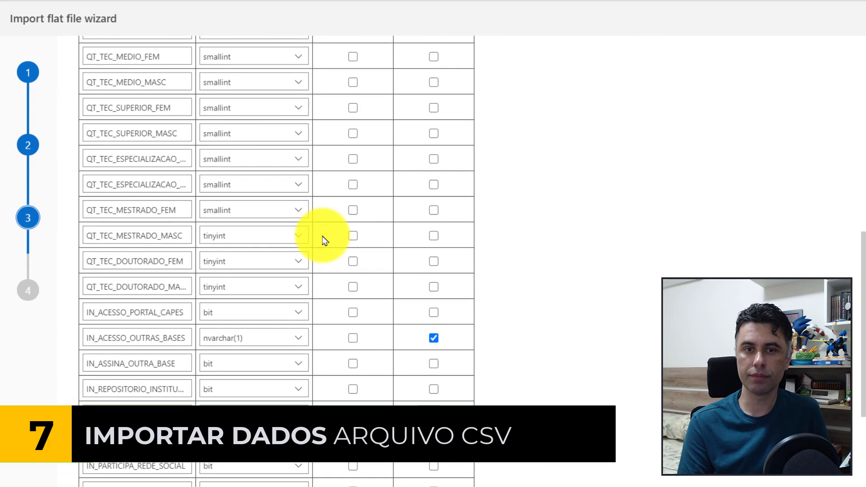
scroll(323, 239, down, 5)
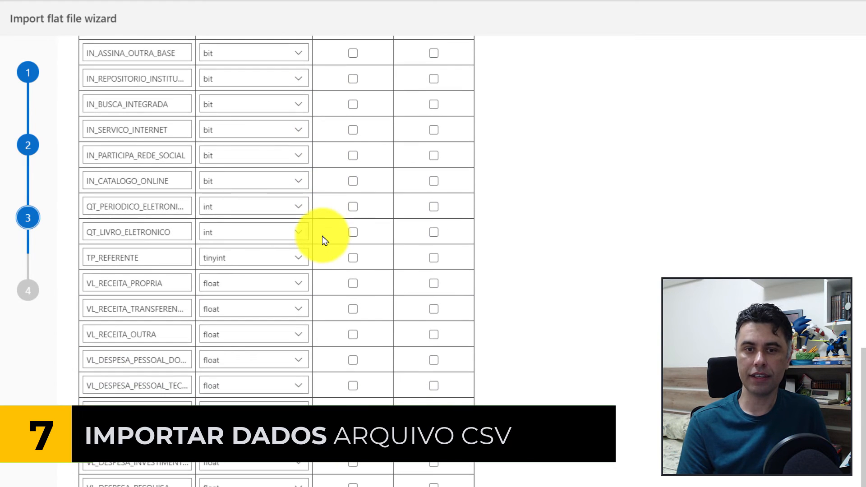
scroll(323, 239, up, 8)
scroll(323, 239, up, 8)
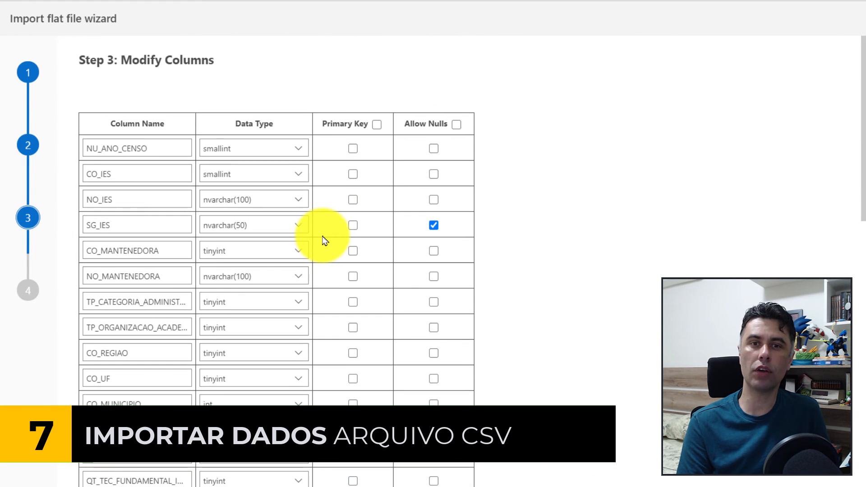
Change the data type of the tinyint and bit columns to smallint and check the resulting column list.
click(301, 145)
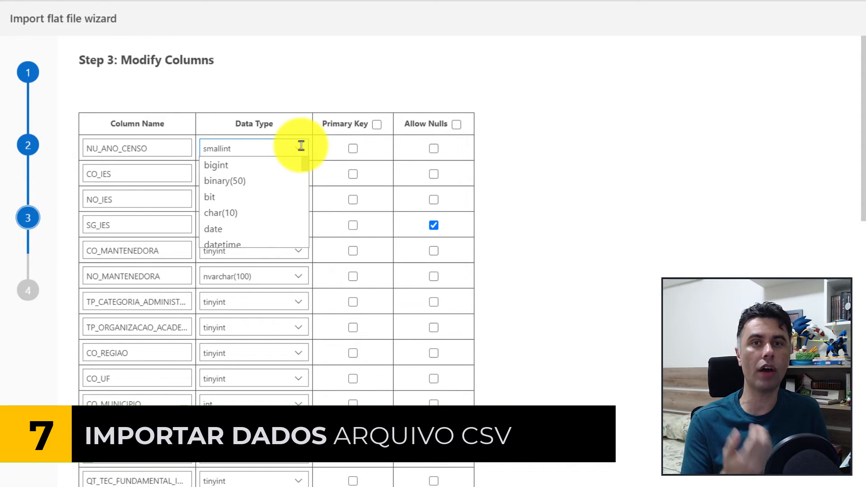
scroll(493, 378, down, 20)
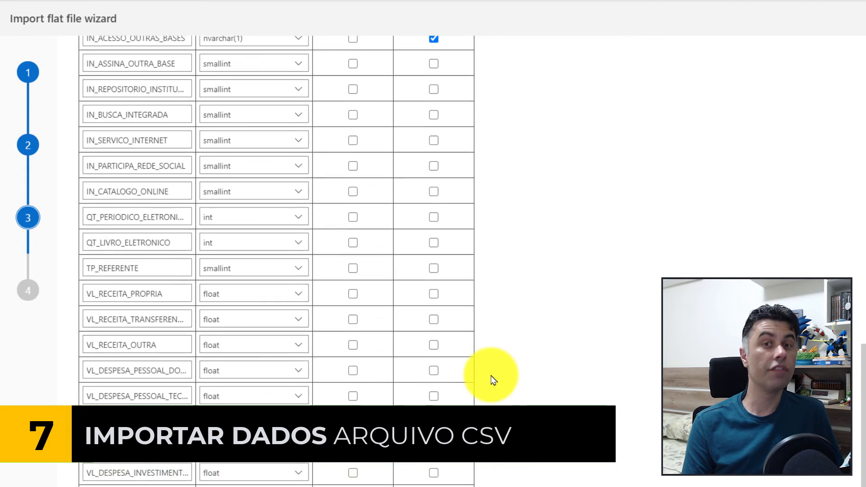
scroll(493, 381, up, 20)
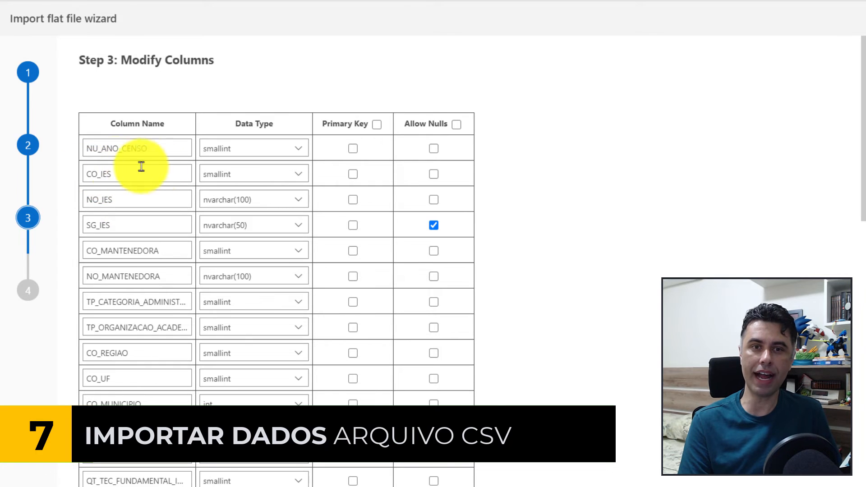
Mark CO_IES as the primary key and allow nulls in every column except CO_IES.
click(352, 175)
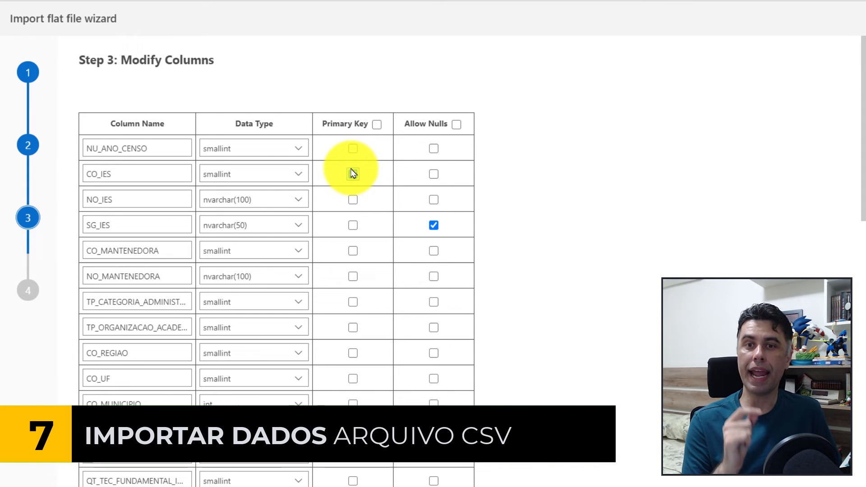
click(352, 174)
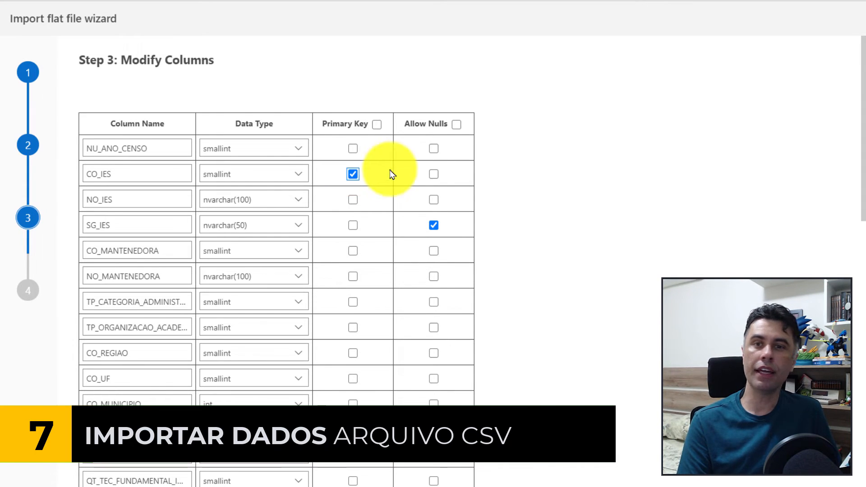
click(457, 125)
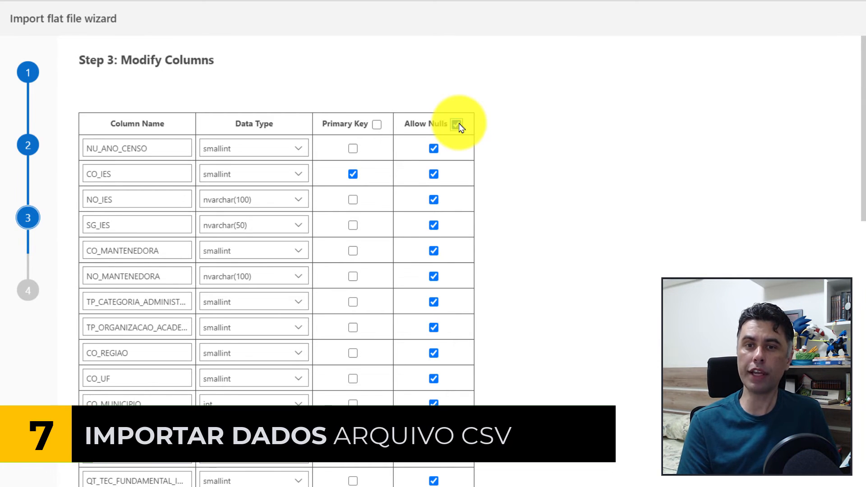
click(433, 174)
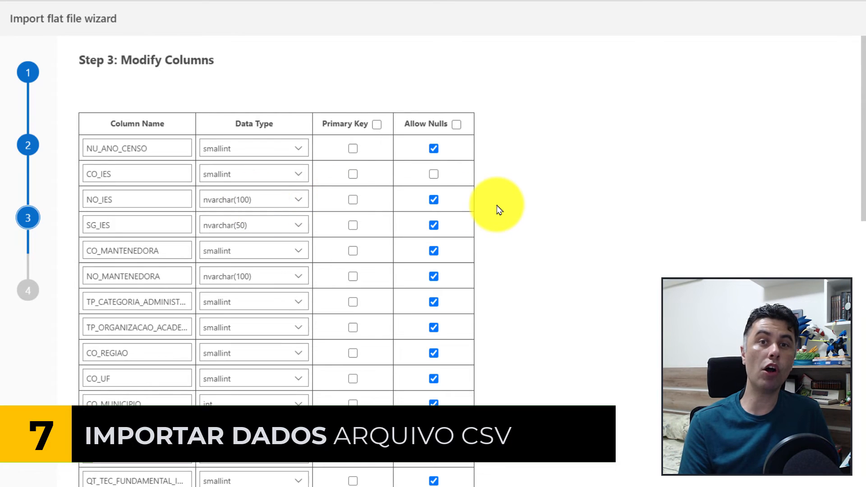
Set the NO_IES data type to nvarchar(1000), then run the data import and finish the wizard.
click(248, 198)
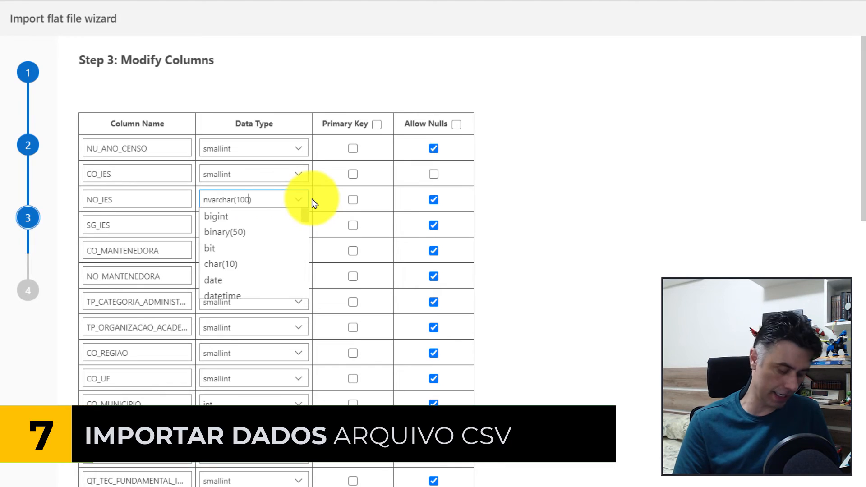
text(0)
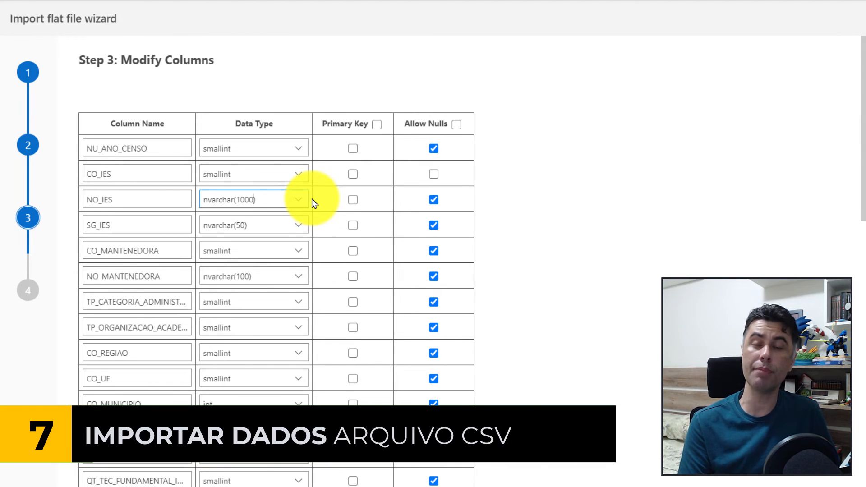
click(262, 220)
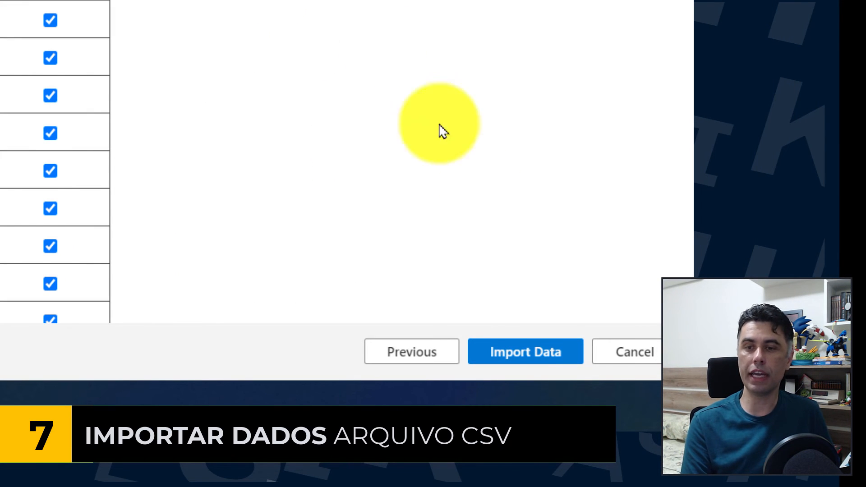
click(515, 368)
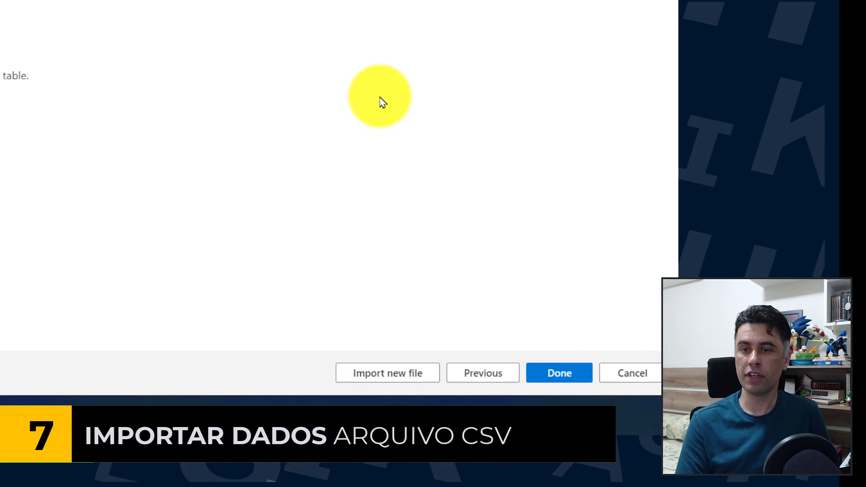
click(559, 373)
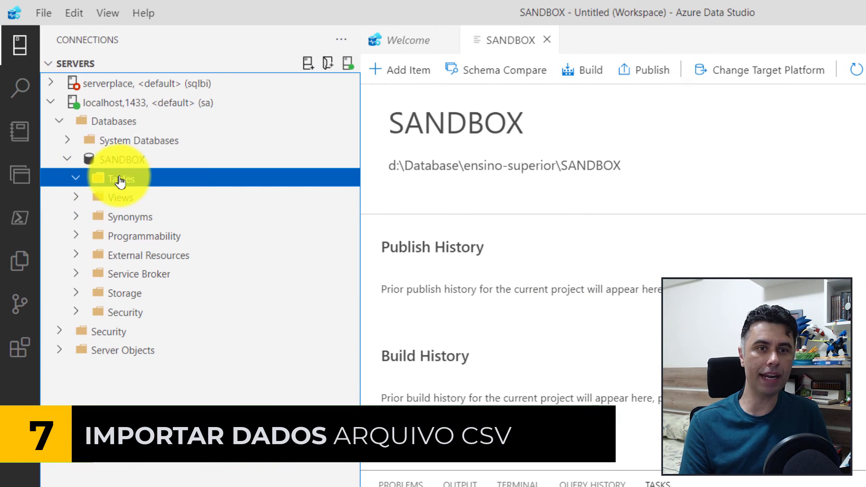
Refresh the Tables folder of the SANDBOX database and expand the dbo.SUP_IES_2019 table.
right_click(126, 181)
click(175, 197)
click(171, 199)
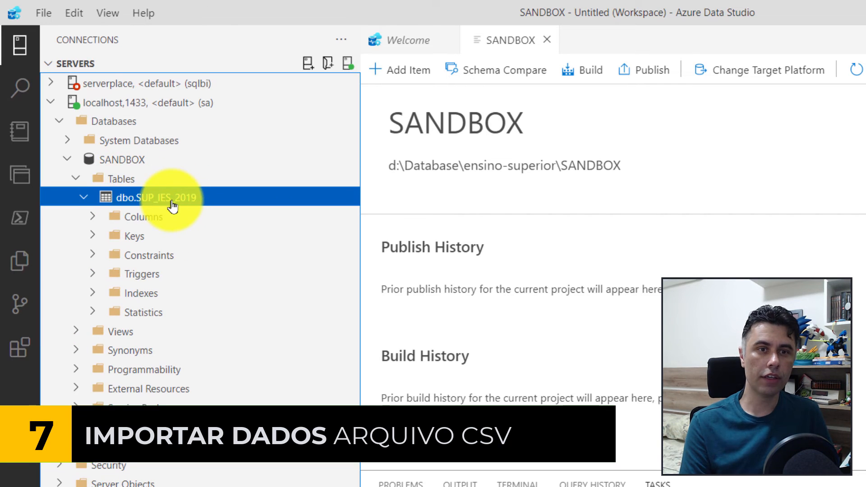
Select the top 1000 rows of the dbo.SUP_IES_2019 table and show the query results as a chart.
right_click(171, 199)
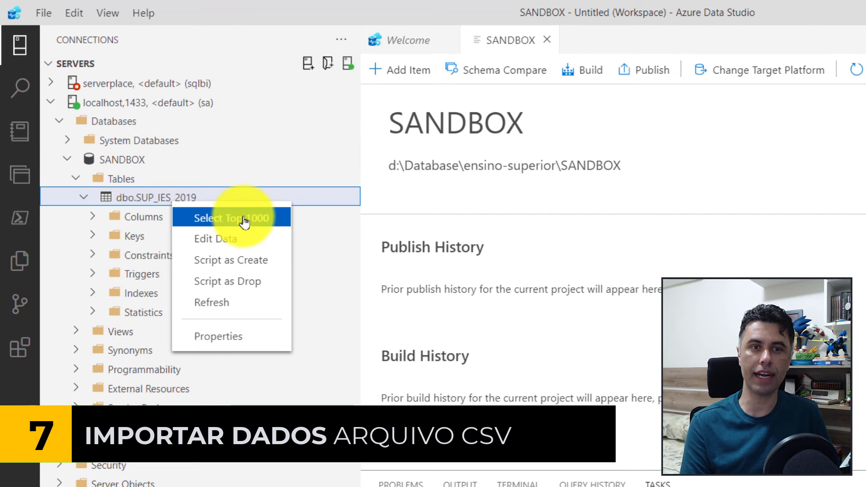
click(243, 223)
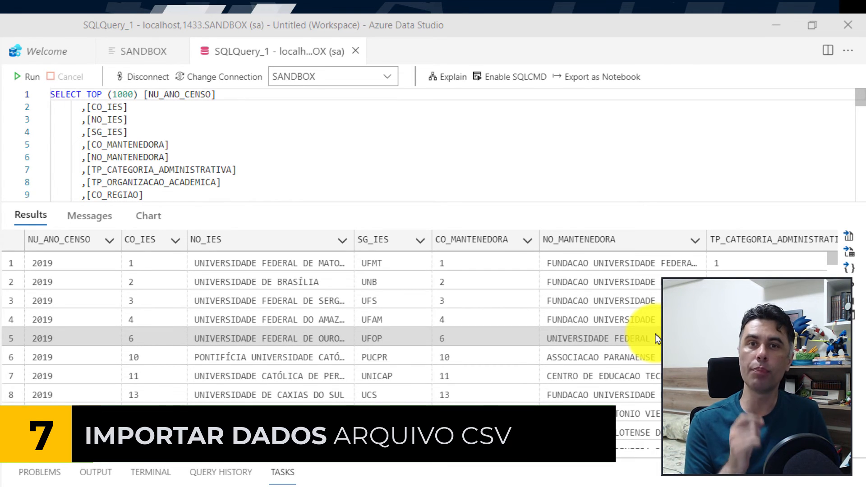
click(850, 301)
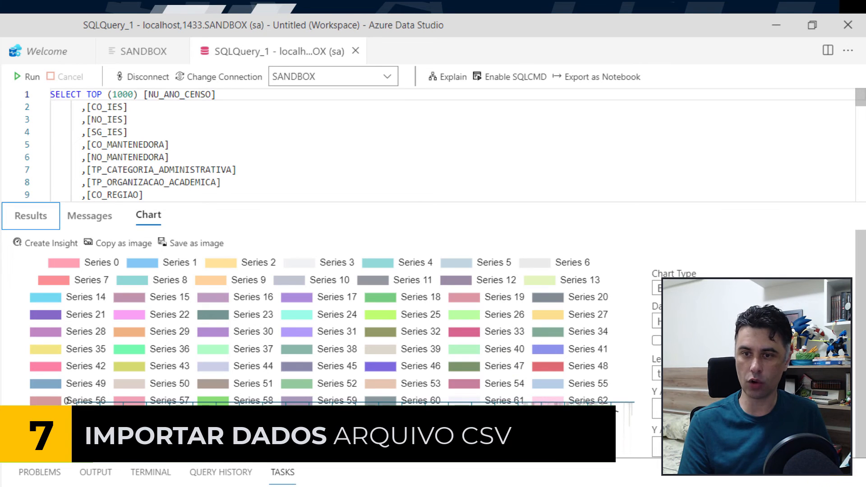
Switch the query output from the chart back to the results grid.
scroll(812, 419, down, 1)
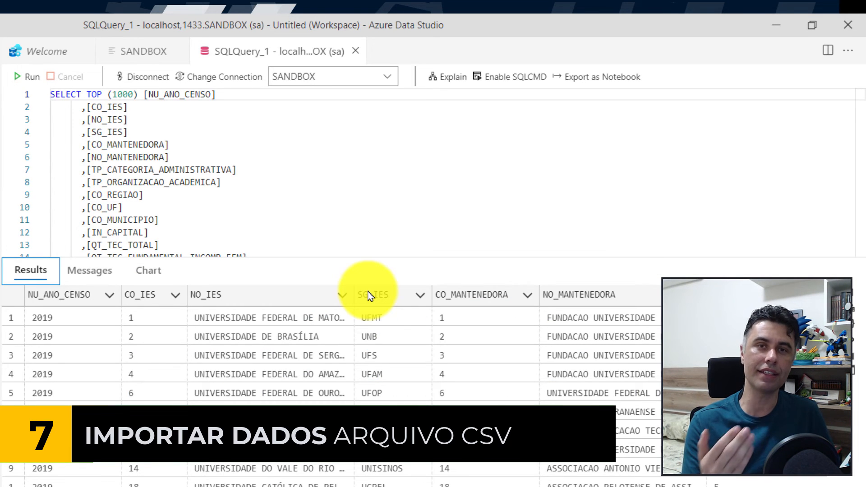
click(149, 270)
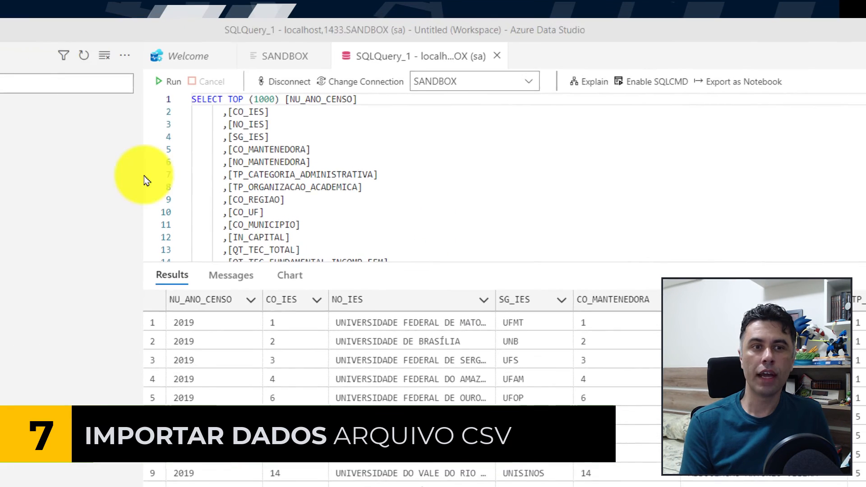
Open Schema Compare for the SANDBOX database project and switch the direction so the project's SANDBOX.dacpac is the target.
click(62, 197)
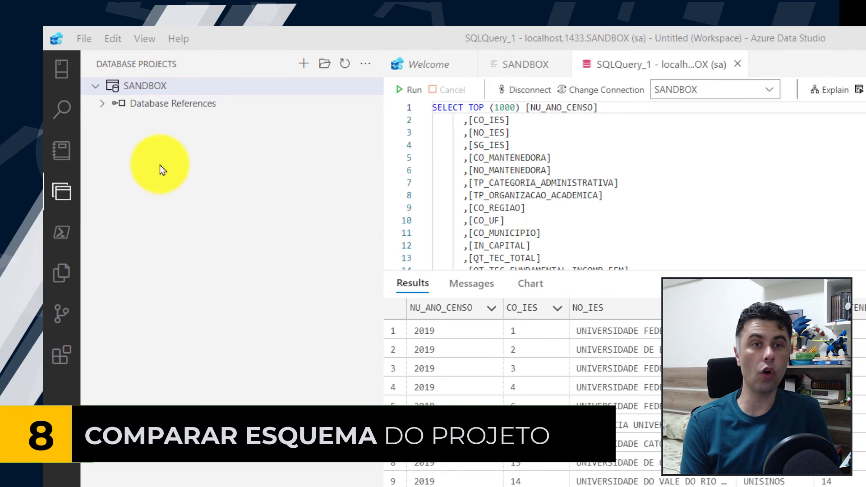
right_click(162, 88)
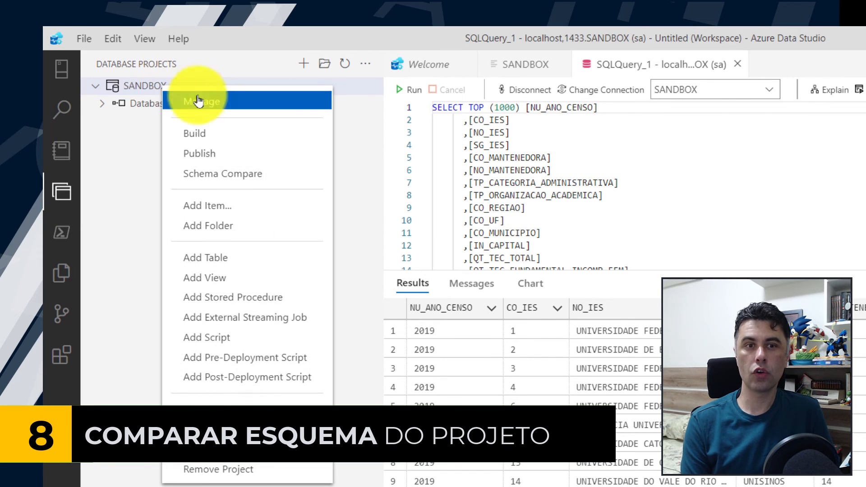
click(232, 183)
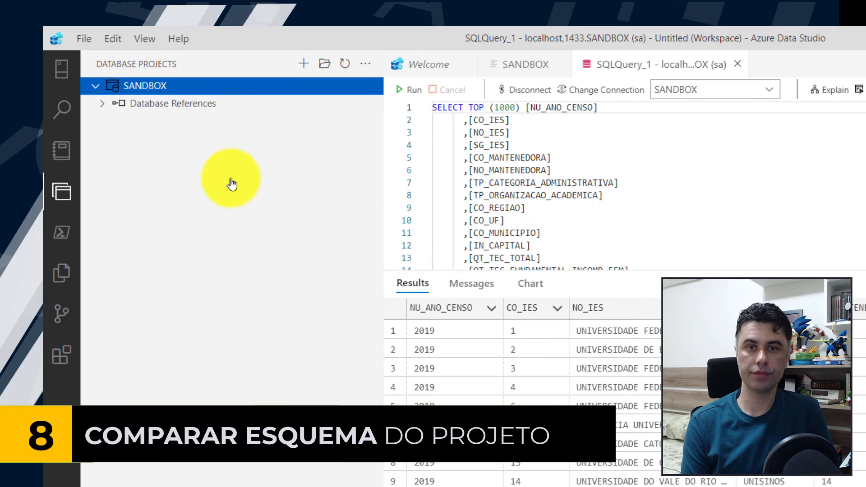
drag(396, 270, 396, 212)
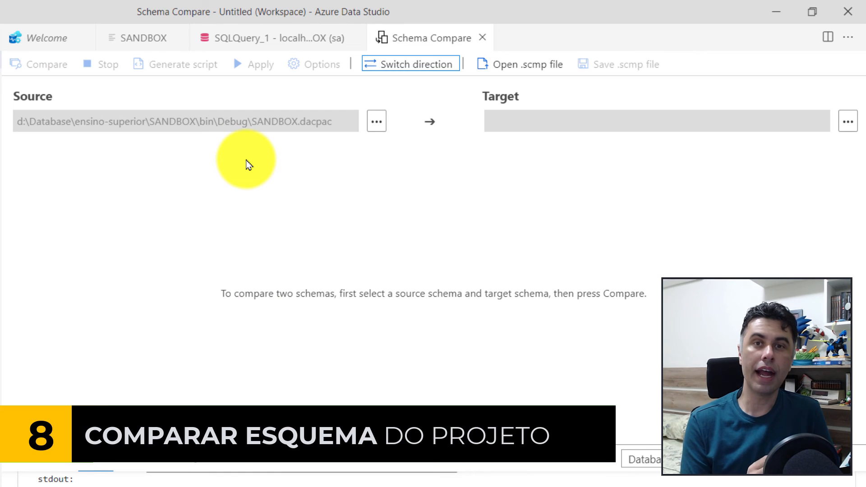
click(429, 72)
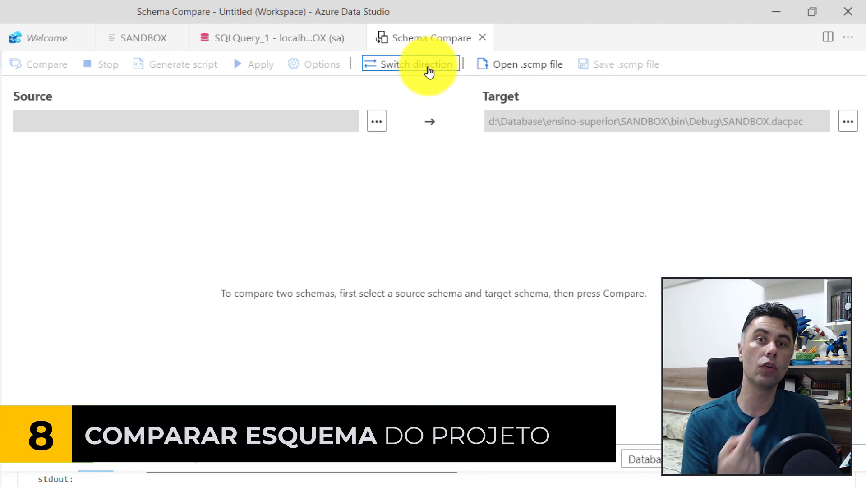
Set the schema comparison source to the SANDBOX database on the localhost,1433 server.
click(378, 123)
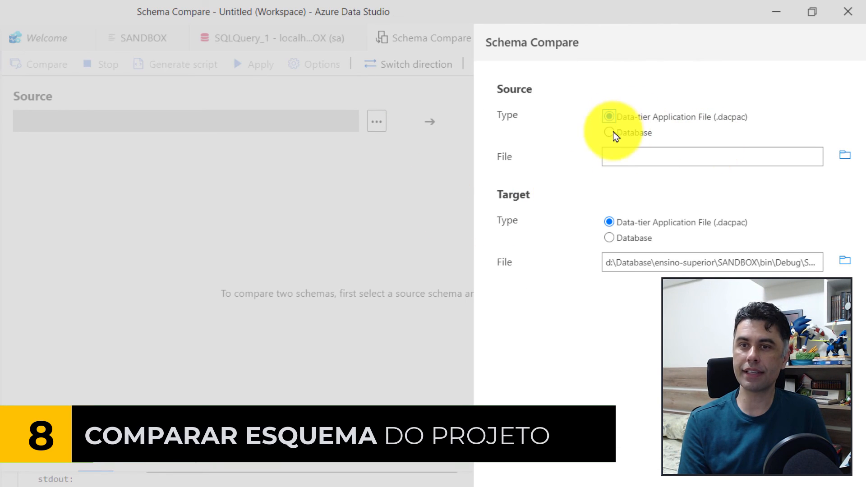
click(607, 133)
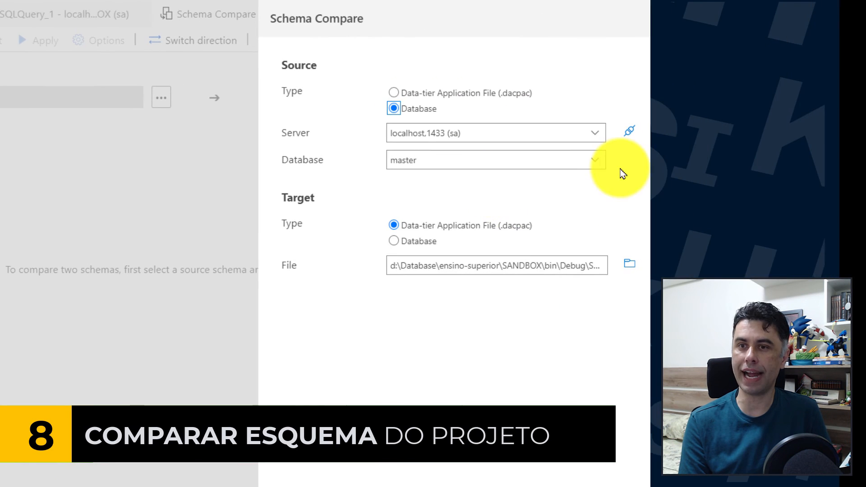
click(602, 158)
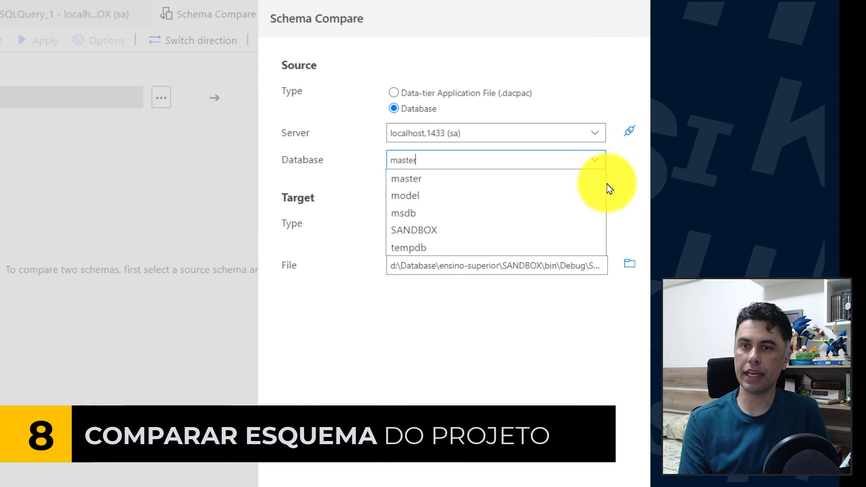
click(424, 228)
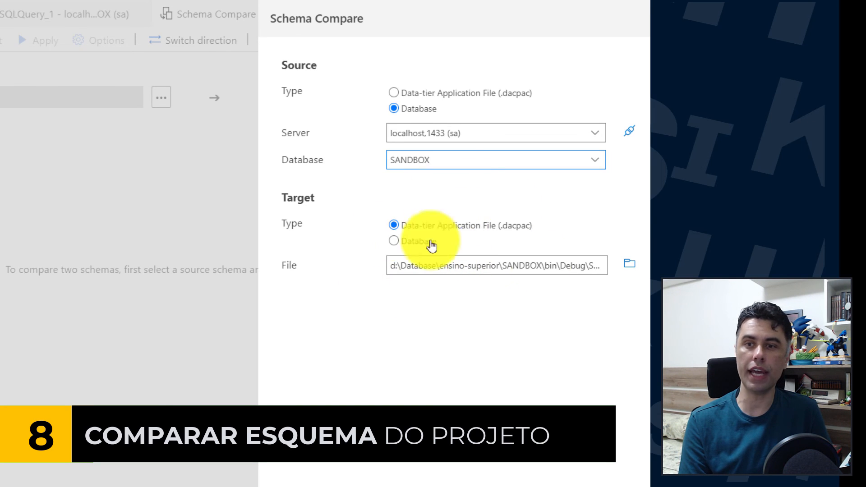
click(749, 479)
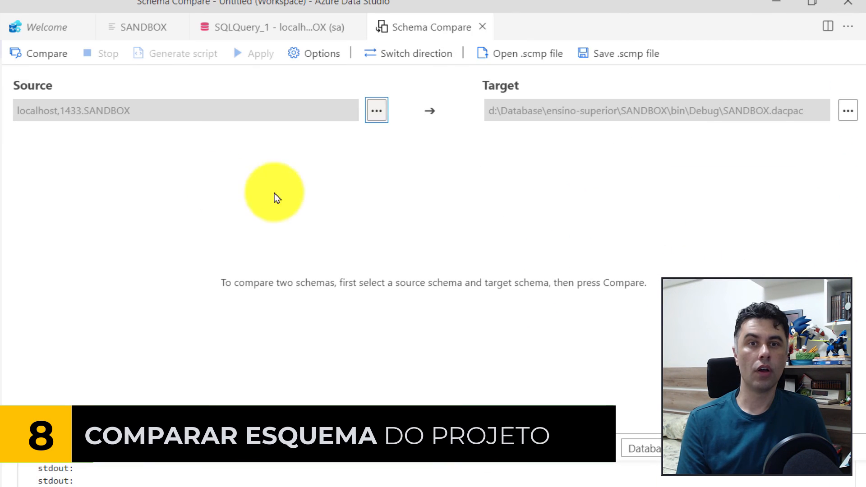
Run the schema comparison and copy the full CREATE TABLE script from the dbo.SUP_IES_2019 difference details.
click(48, 55)
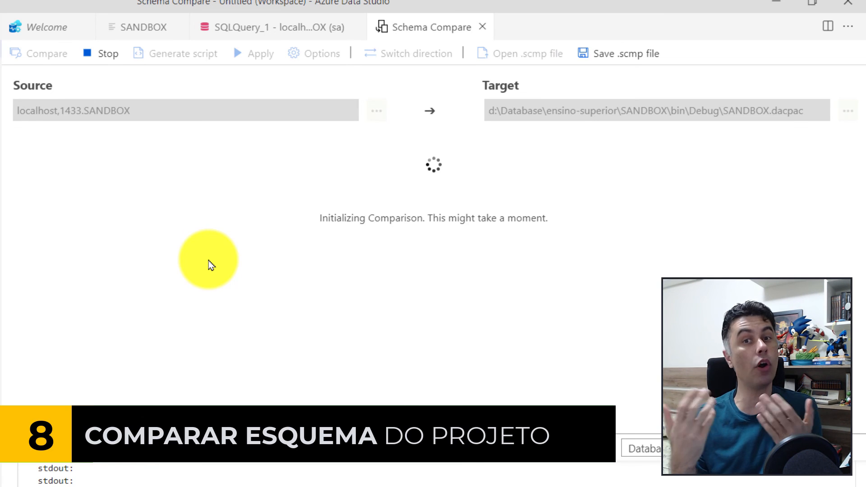
click(261, 167)
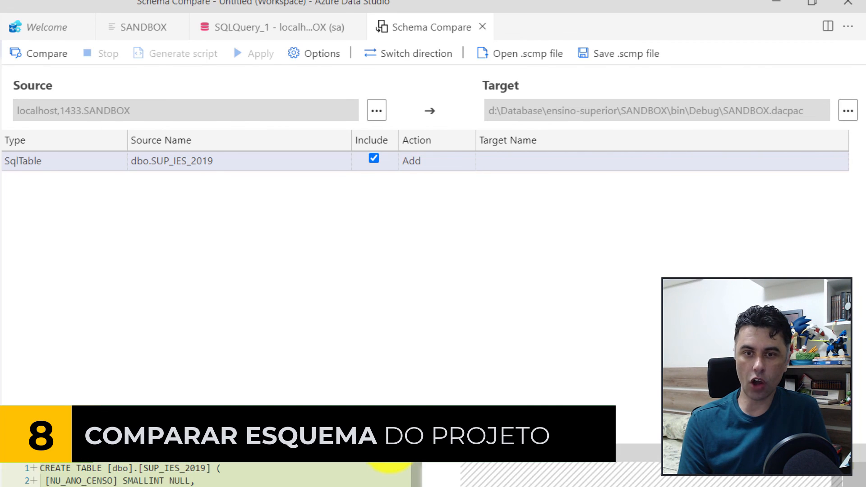
drag(394, 431, 391, 244)
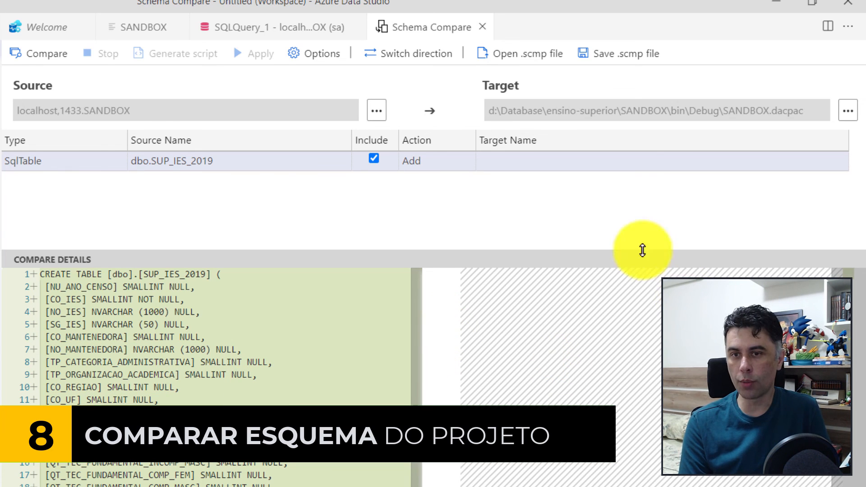
click(56, 400)
key(ctrl+a)
key(ctrl+c)
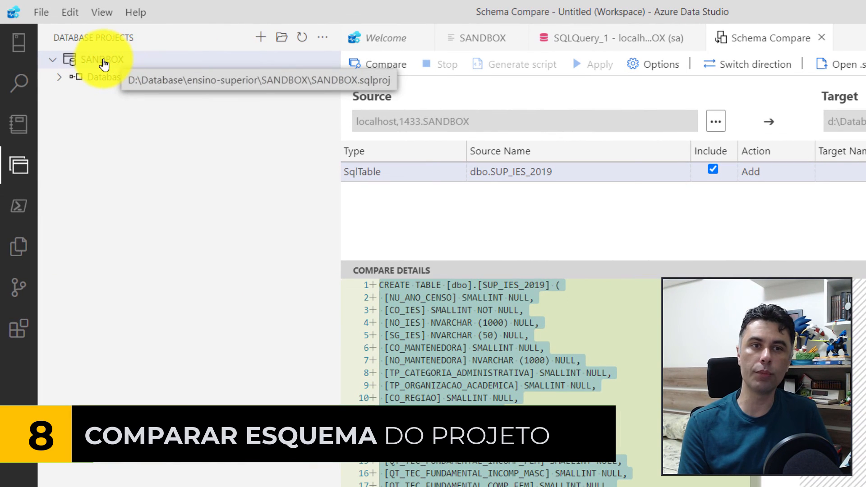
Add a new table named SUP_IES_2019 to the SANDBOX database project.
click(103, 61)
right_click(100, 59)
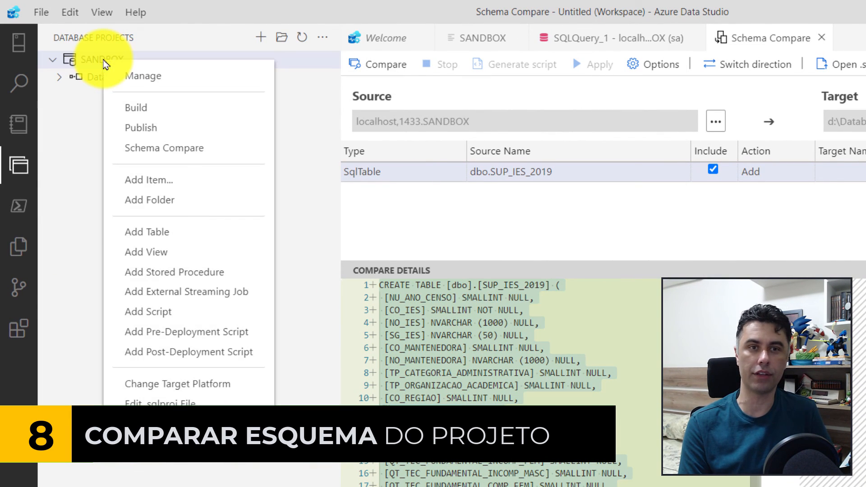
click(165, 239)
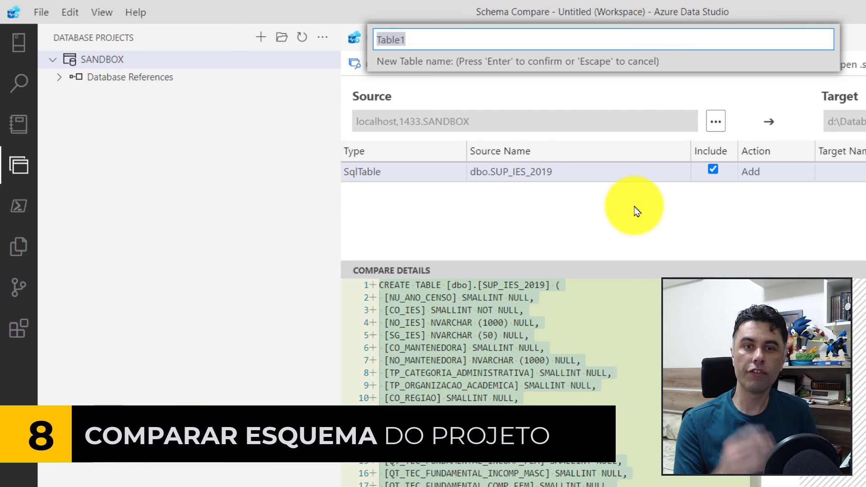
text(SUP_IES)
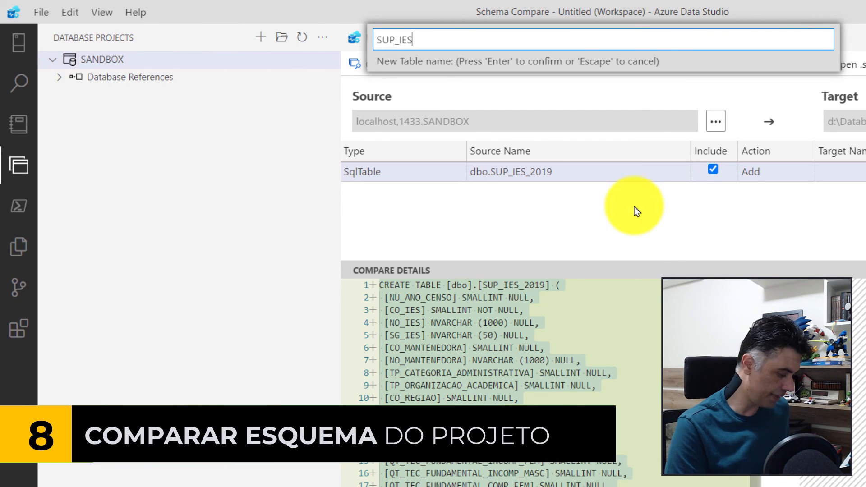
text(_2019)
key(Return)
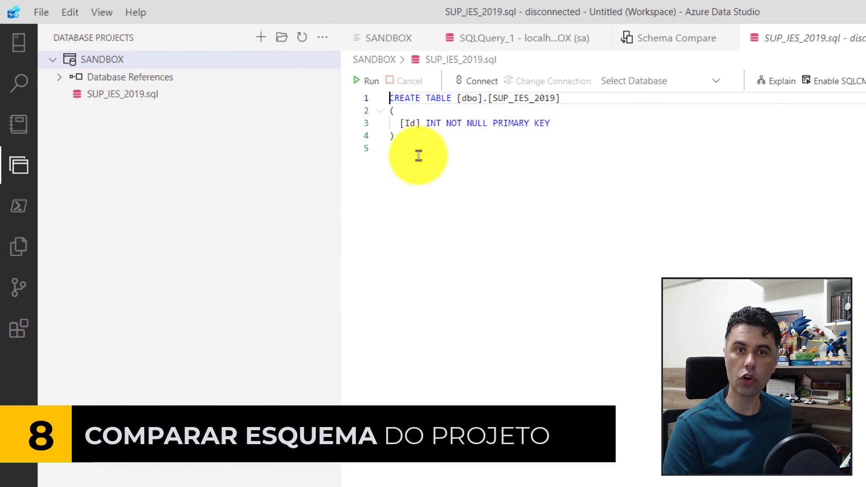
Replace the template code in SUP_IES_2019.sql with the copied CREATE TABLE script and save the file.
key(ctrl+a)
key(ctrl+v)
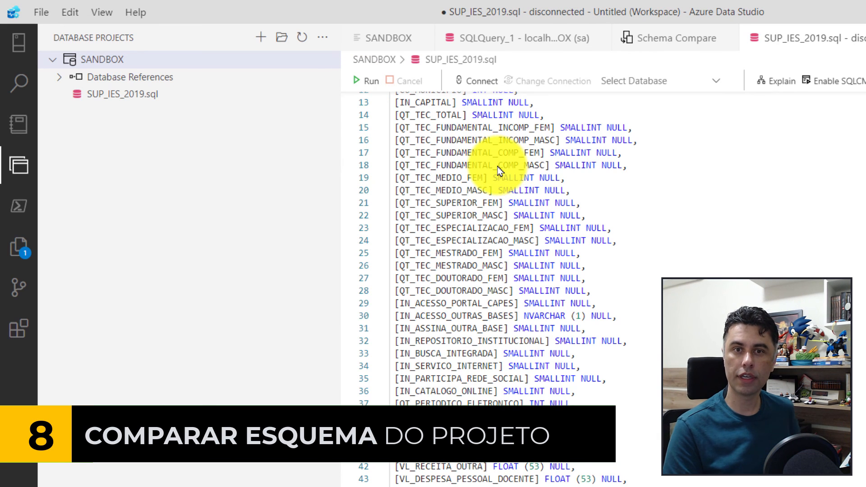
scroll(496, 158, up, 4)
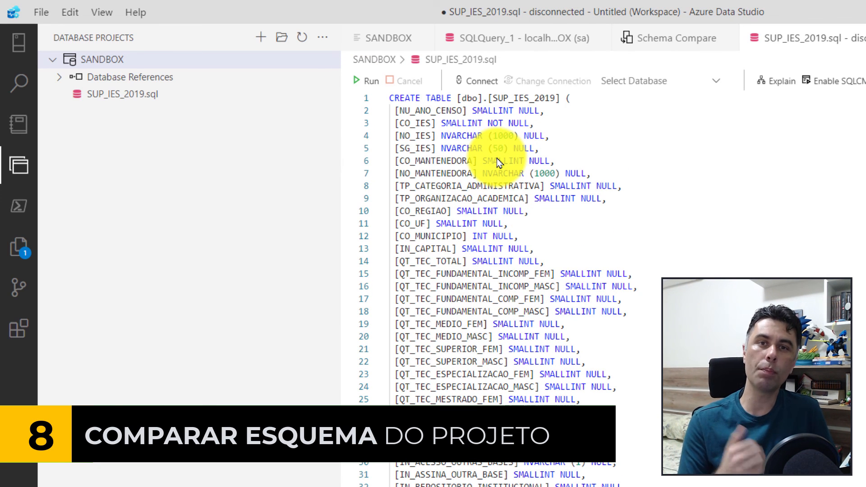
key(ctrl+s)
Build the SANDBOX database project and rerun the schema comparison against the rebuilt SANDBOX.dacpac.
right_click(118, 63)
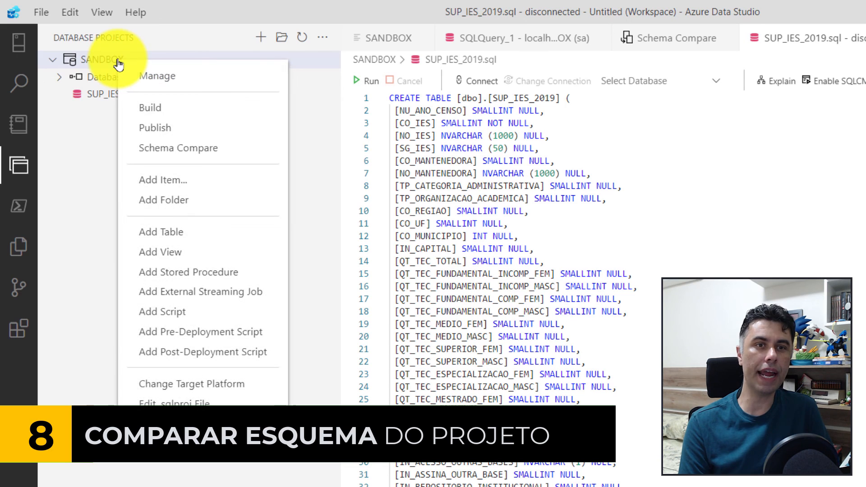
click(204, 108)
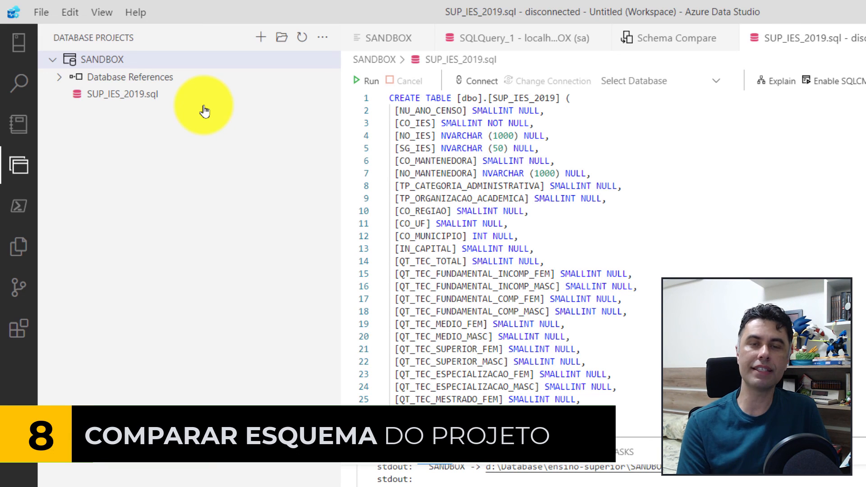
click(686, 40)
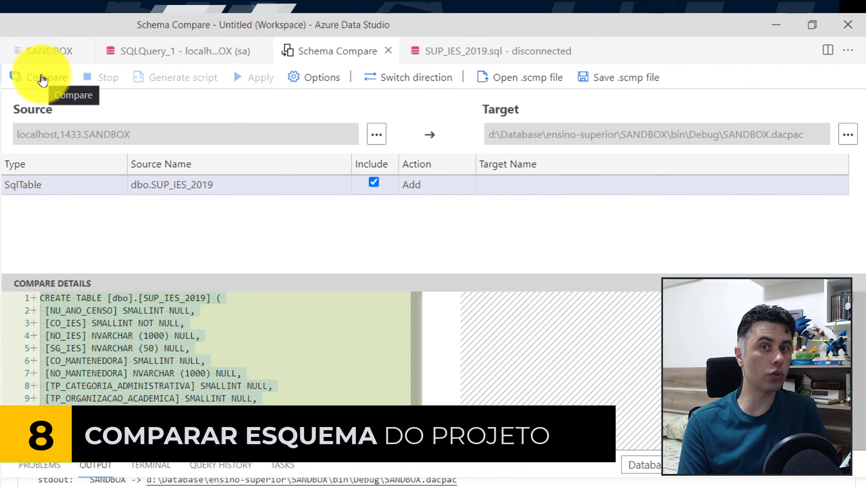
click(42, 79)
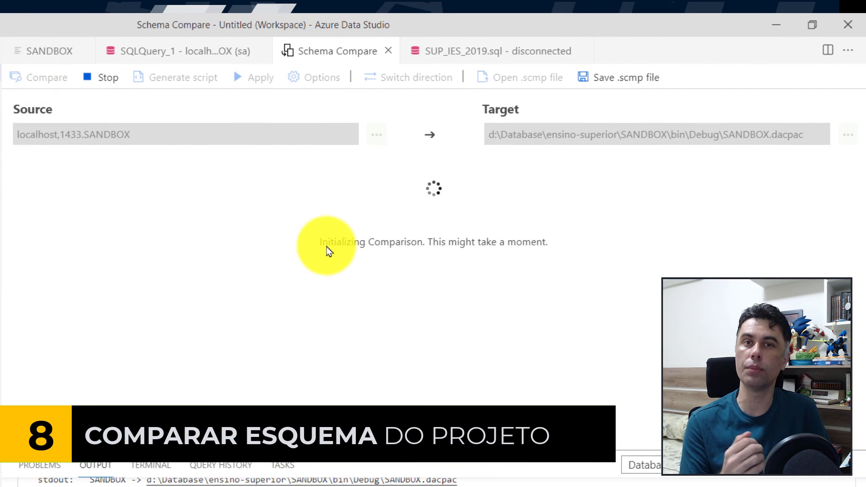